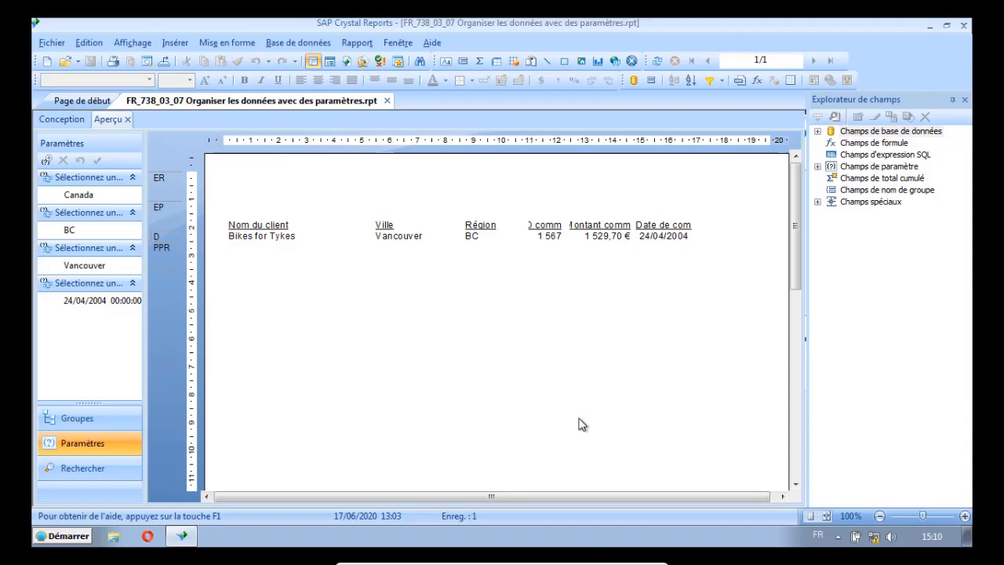
{"action": "left_click", "coordinate": [51, 43]}
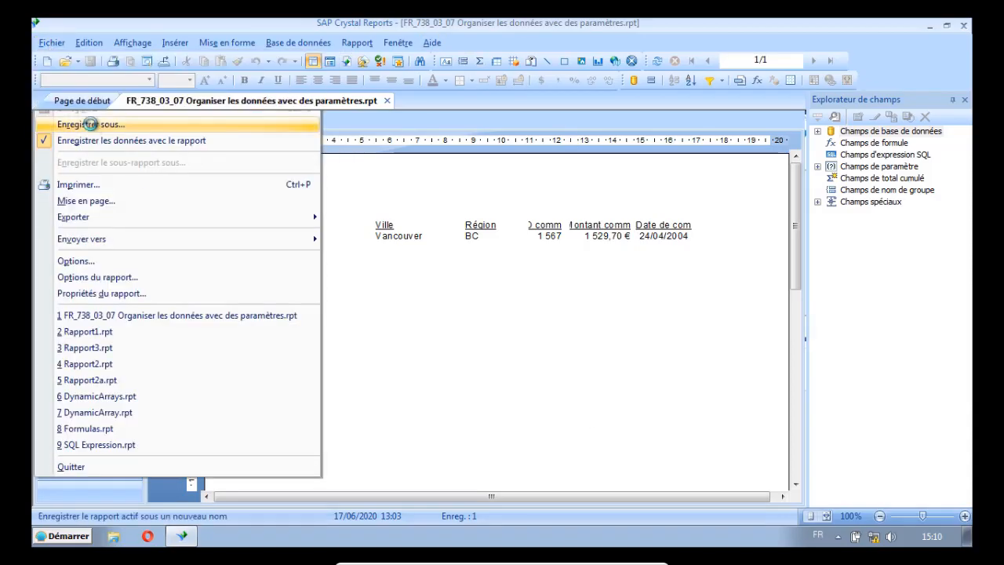
{"action": "left_click", "coordinate": [64, 121]}
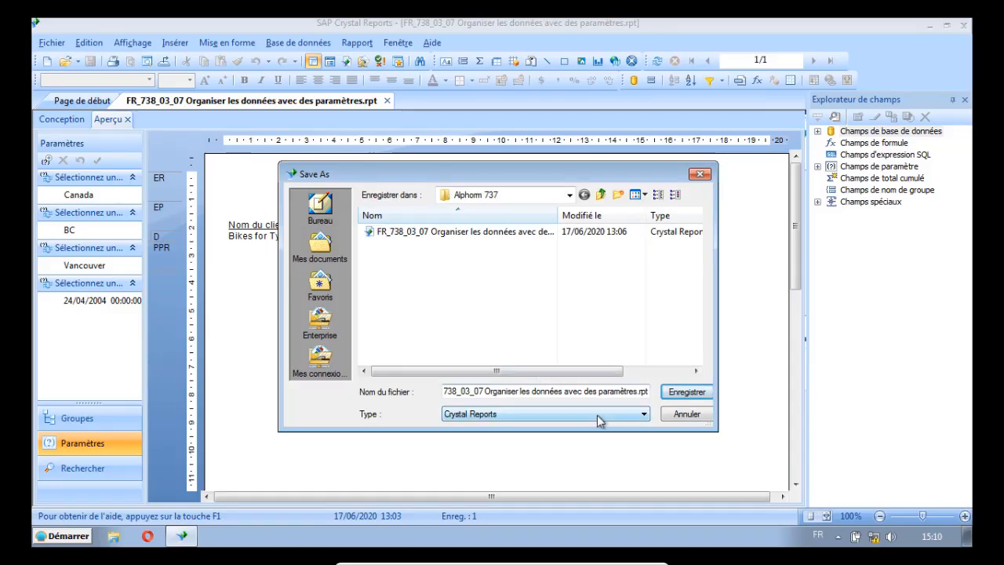
{"action": "left_click", "coordinate": [690, 414]}
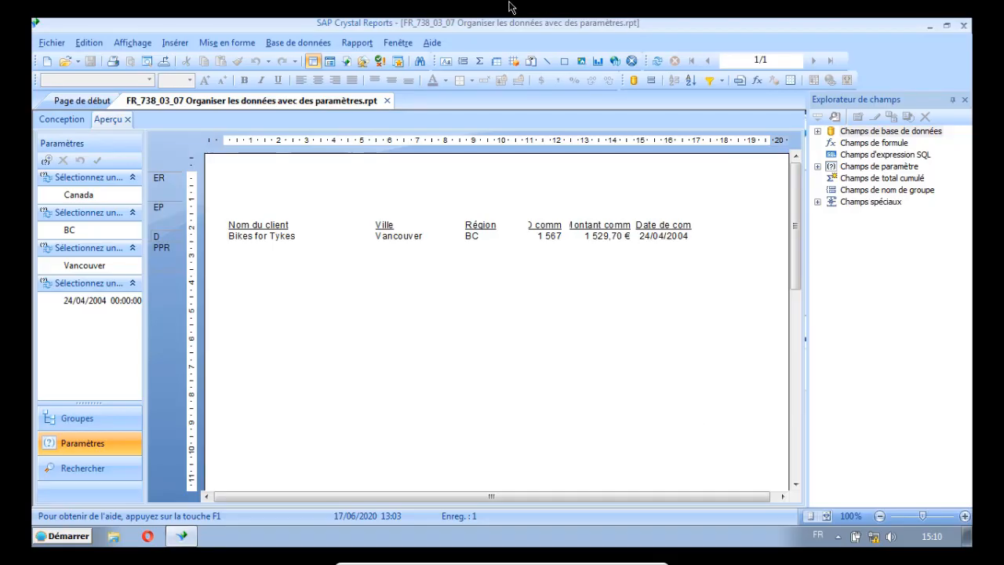
Delete the Pays, Date de commande, Région and Ville criteria from the record selection and refresh the report data
{"action": "left_click", "coordinate": [359, 44]}
{"action": "mouse_move", "coordinate": [392, 68]}
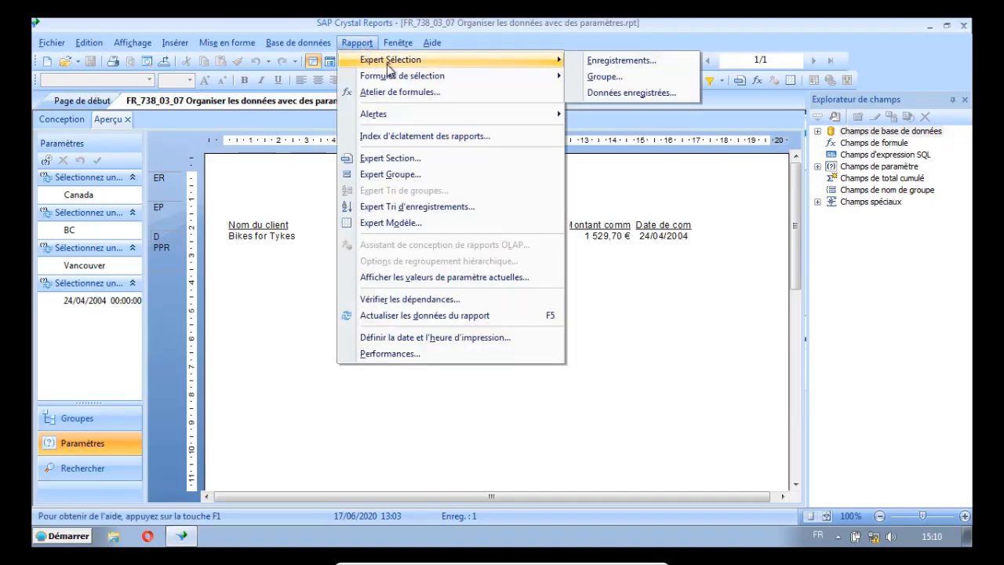
{"action": "left_click", "coordinate": [621, 62]}
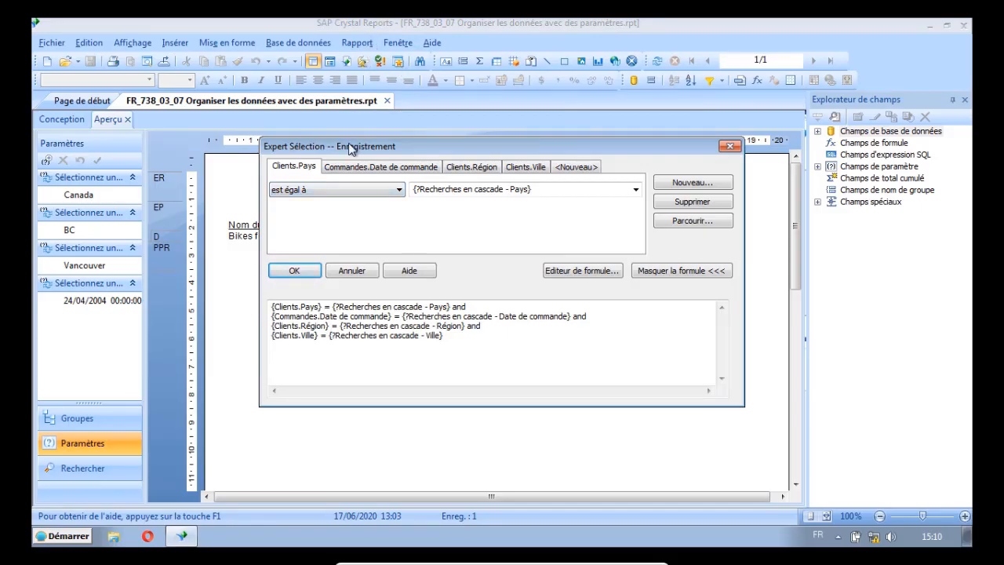
{"action": "left_click", "coordinate": [698, 206]}
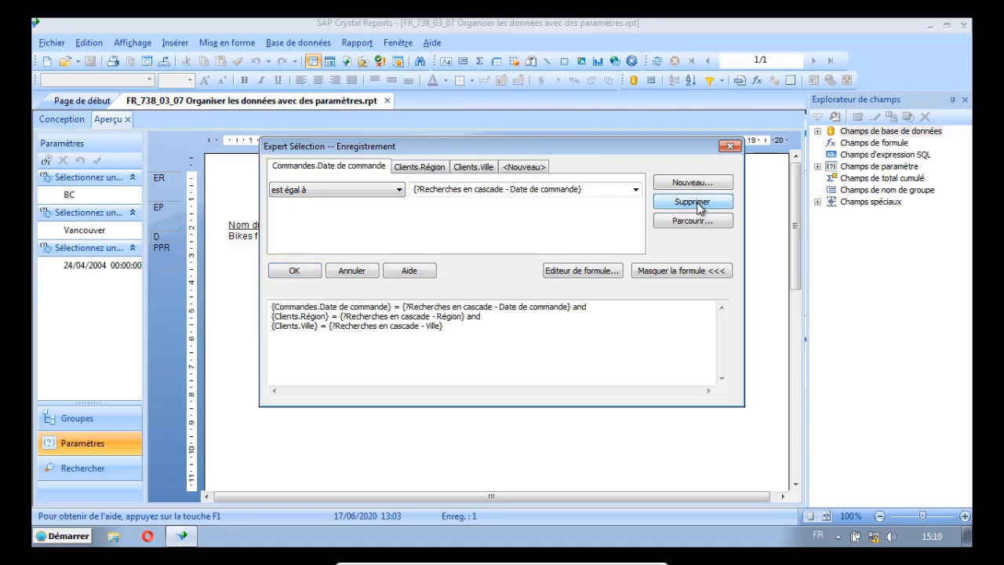
{"action": "left_click", "coordinate": [698, 206]}
{"action": "left_click", "coordinate": [698, 205]}
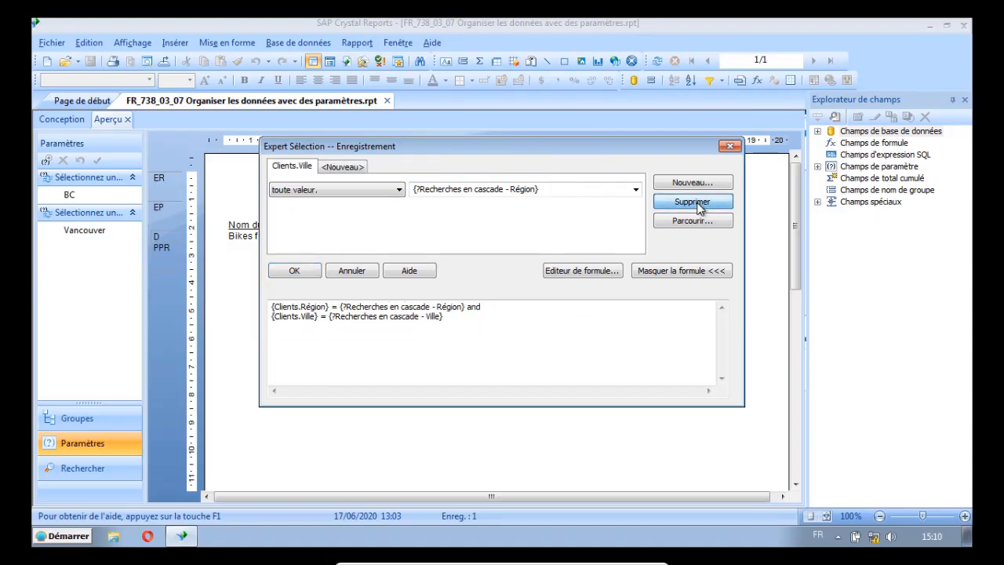
{"action": "left_click", "coordinate": [697, 206]}
{"action": "left_click", "coordinate": [313, 274]}
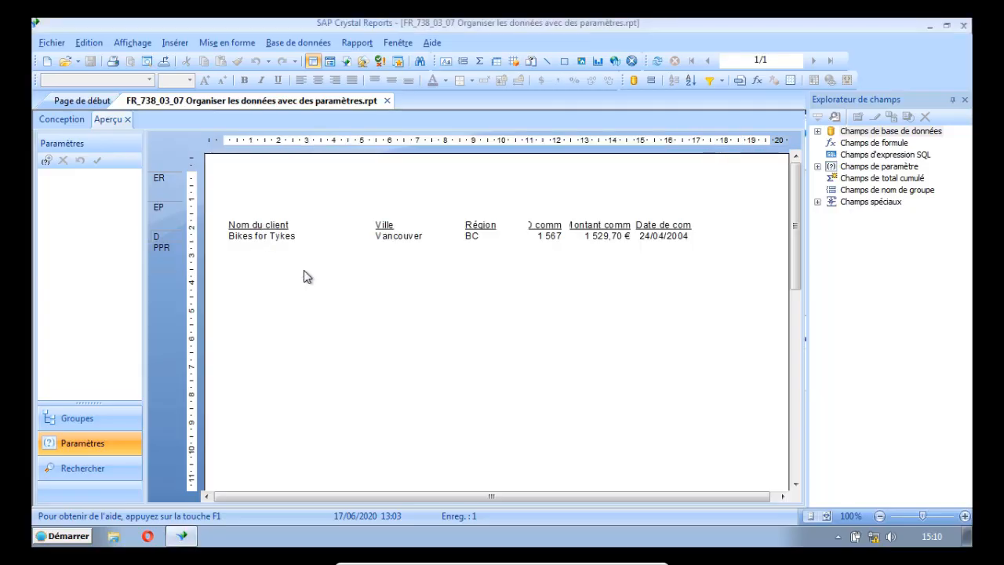
{"action": "left_click", "coordinate": [559, 296]}
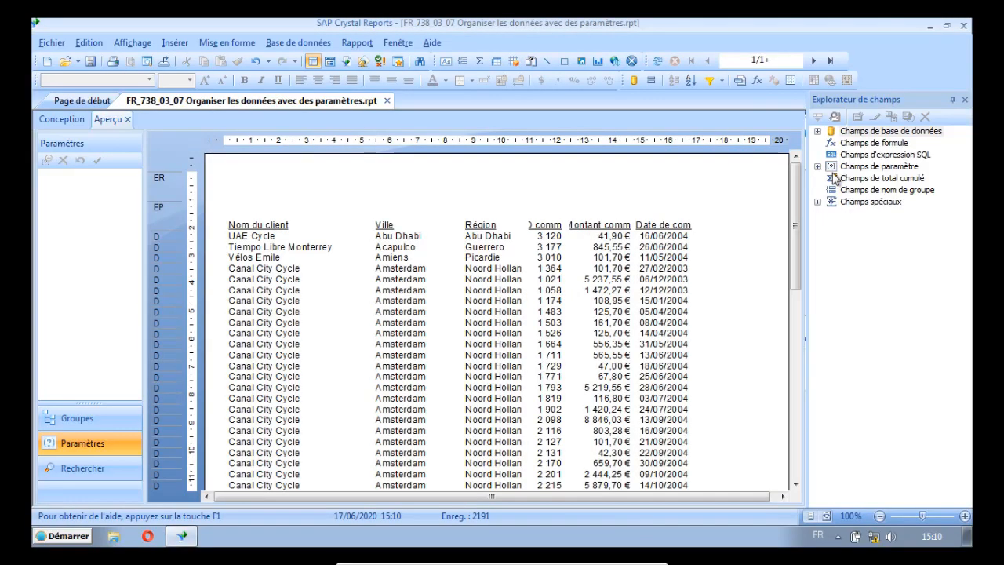
Delete all four "Recherches en cascade" parameter fields from the report
{"action": "left_click", "coordinate": [817, 166]}
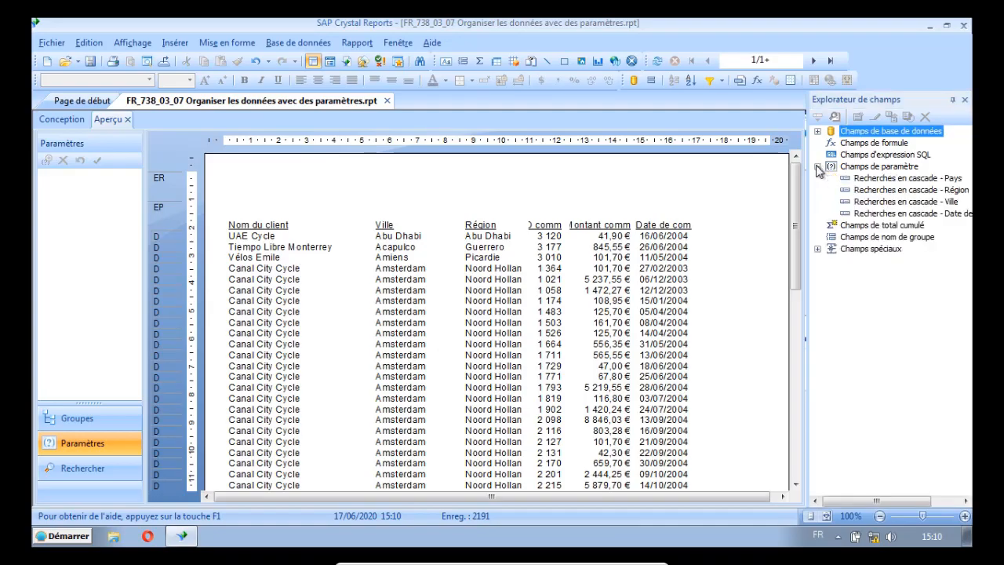
{"action": "left_click", "coordinate": [880, 183]}
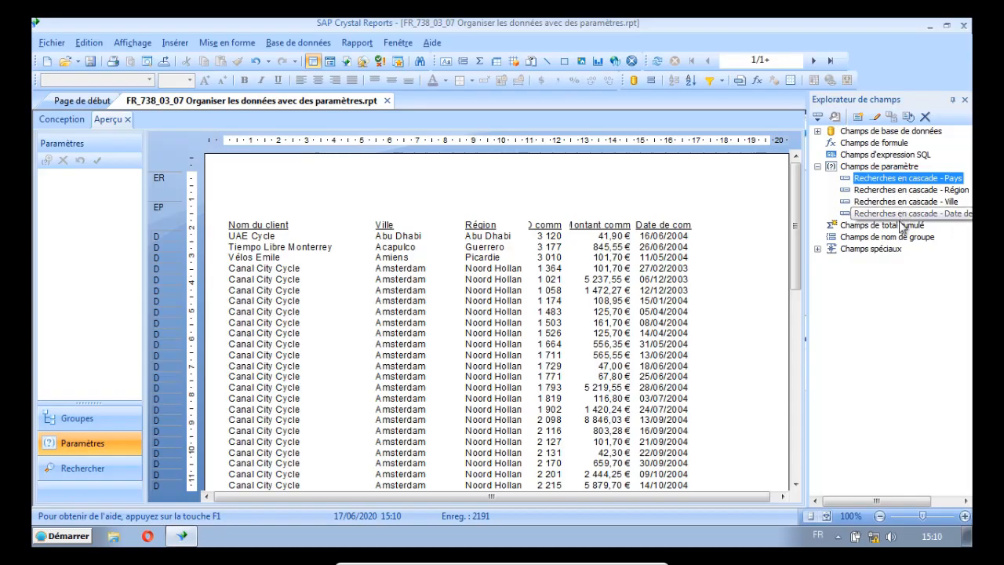
{"action": "left_click", "coordinate": [890, 215], "text": "shift"}
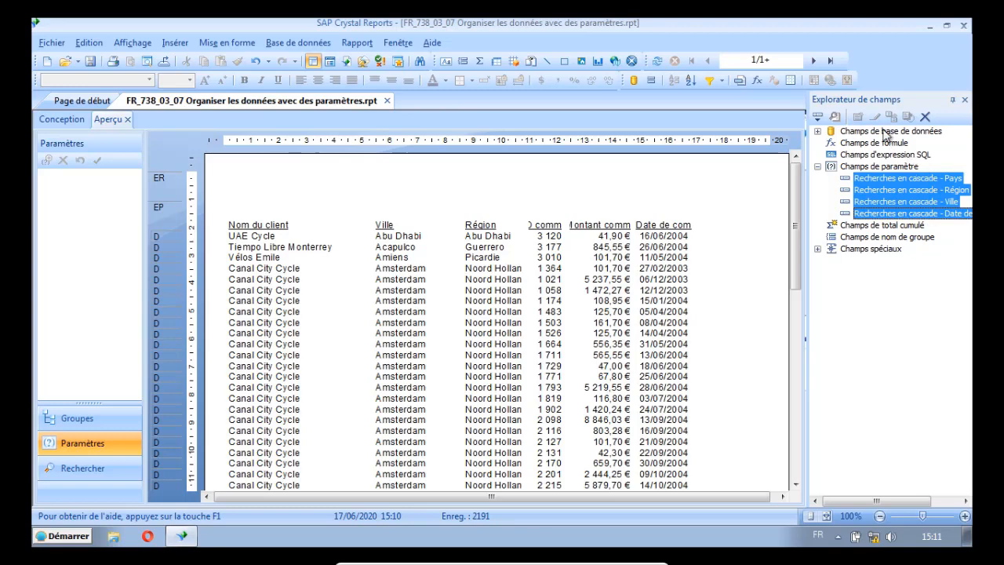
{"action": "left_click", "coordinate": [925, 117]}
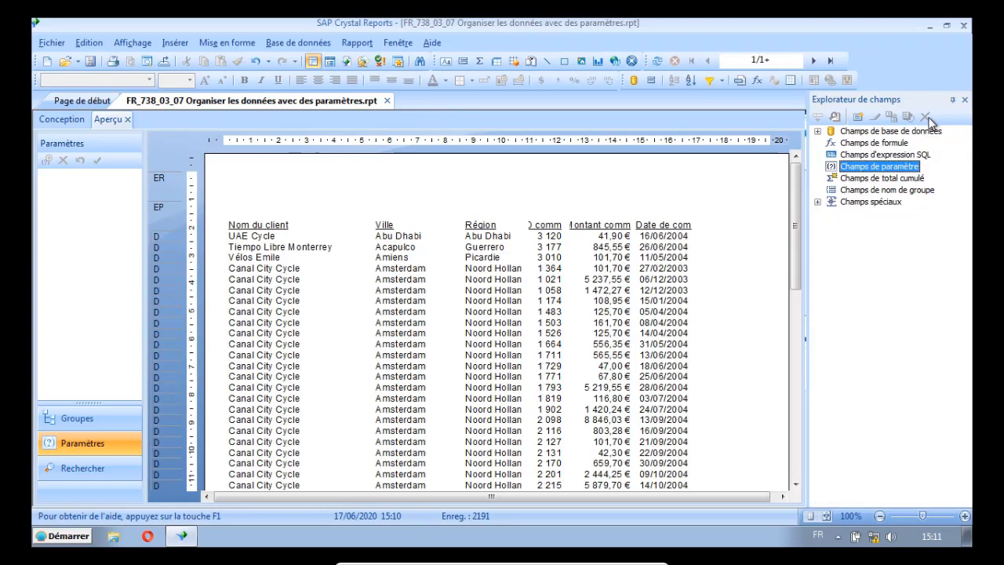
Create a new parameter field named "Grouper ou trier par"
{"action": "left_click", "coordinate": [858, 117]}
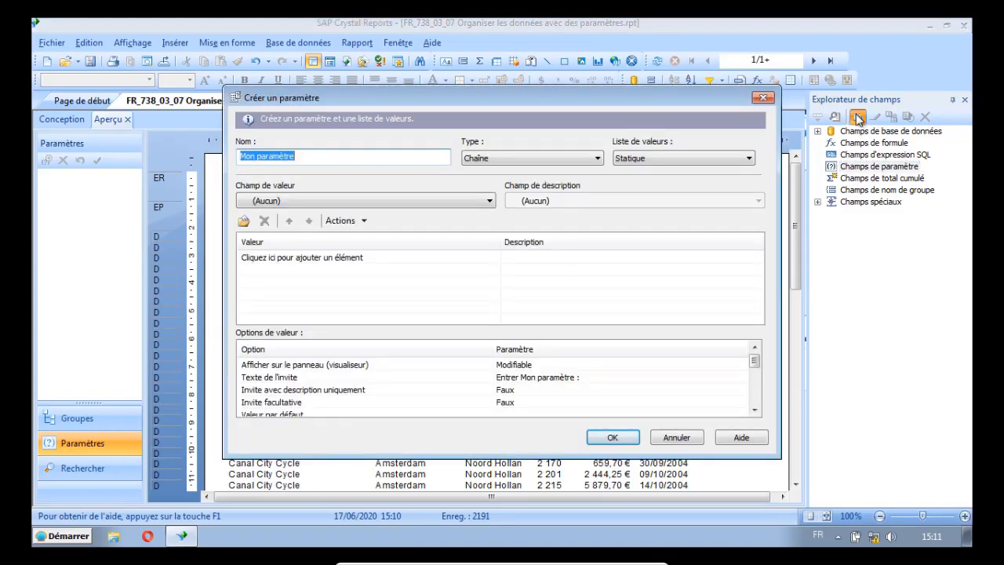
{"action": "type", "text": "Groupe"}
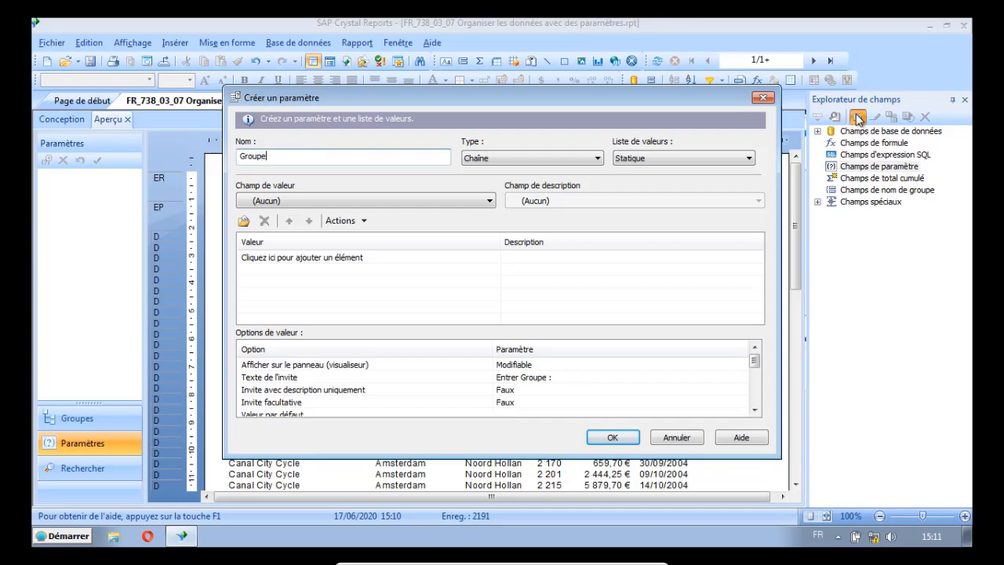
{"action": "type", "text": "r ou trier par"}
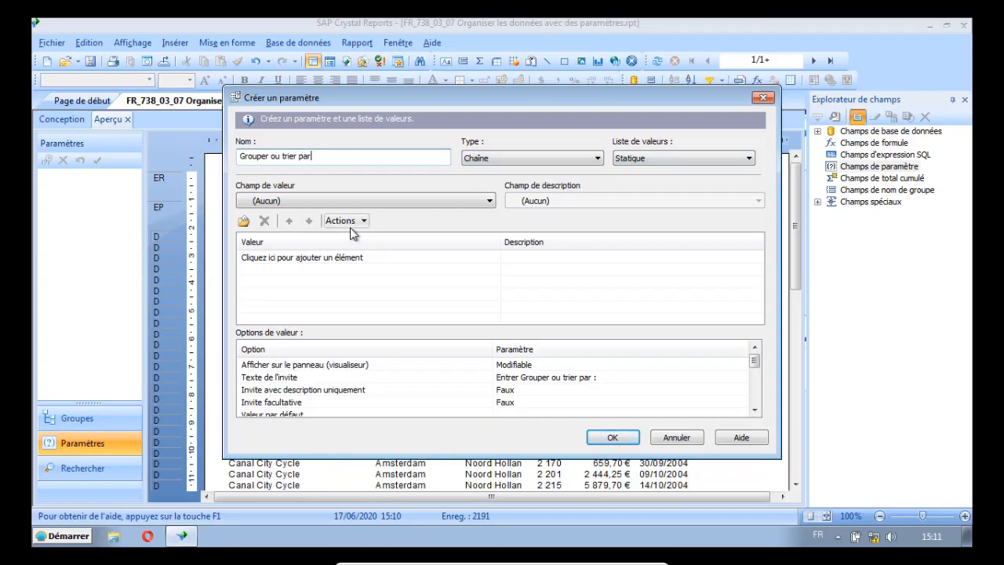
Add the static values C and D to the parameter's list of values
{"action": "left_click", "coordinate": [291, 259]}
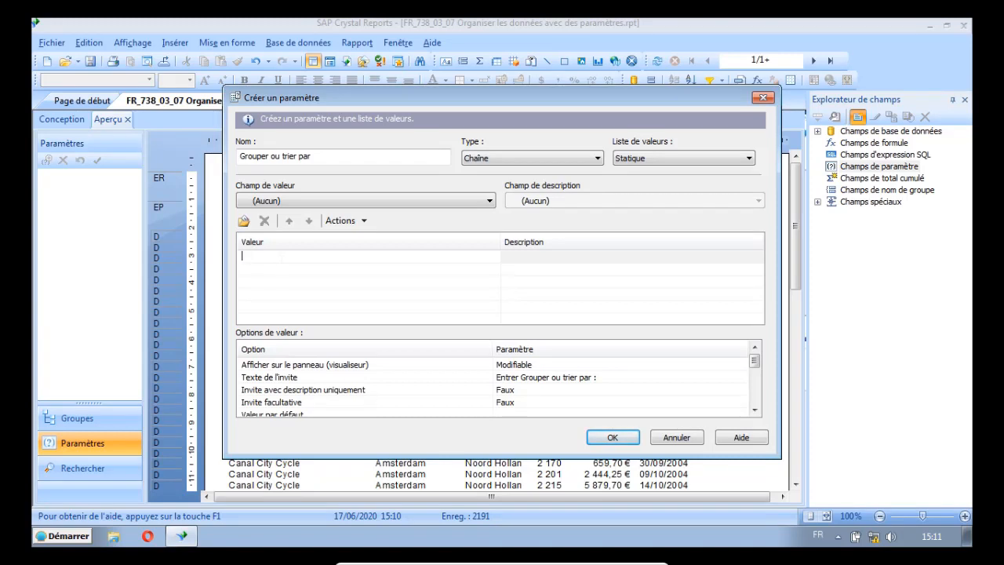
{"action": "left_click", "coordinate": [270, 272]}
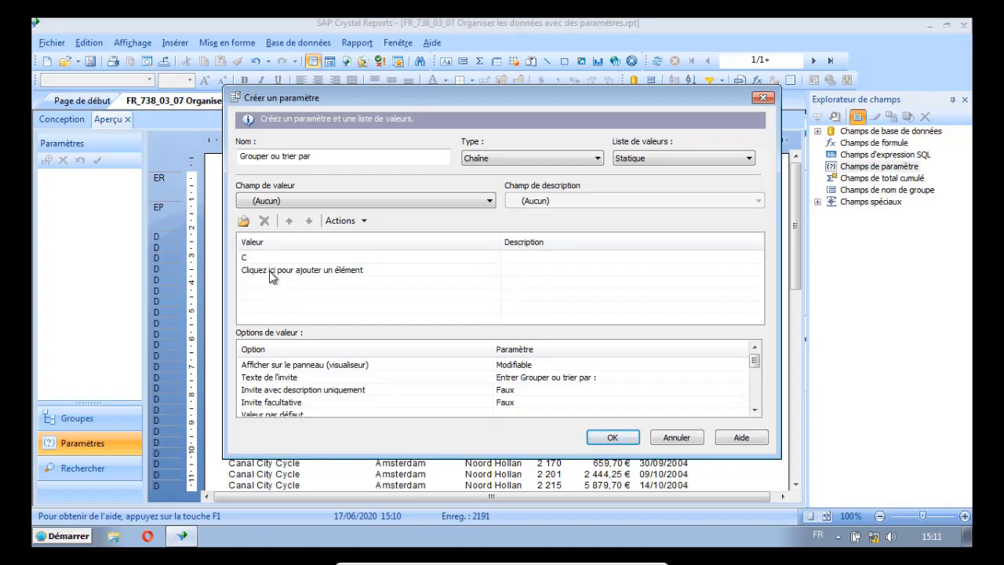
{"action": "left_click", "coordinate": [270, 272]}
{"action": "type", "text": "D"}
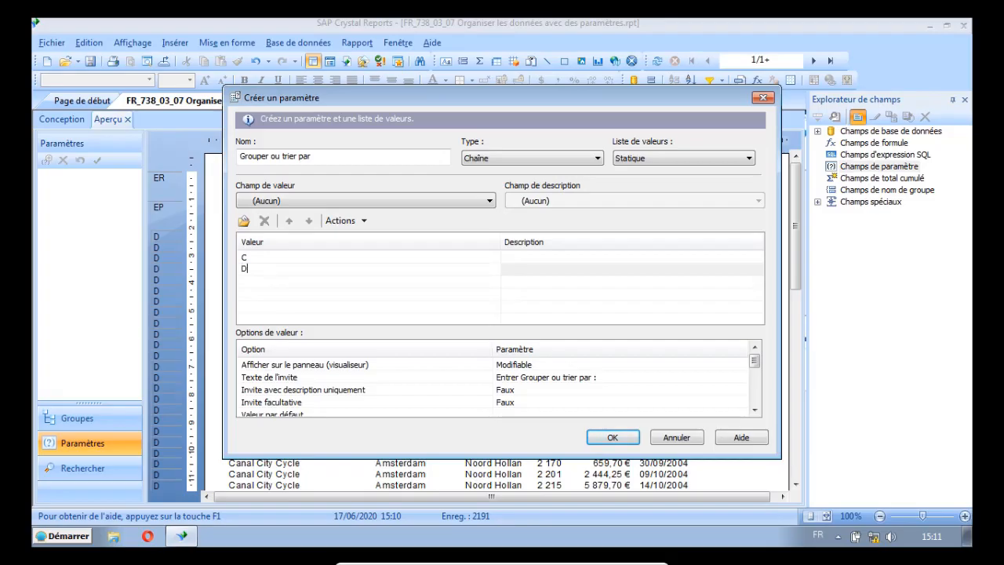
Describe value C as "Nom du client" and value D as "Date de commande"
{"action": "left_click", "coordinate": [520, 261]}
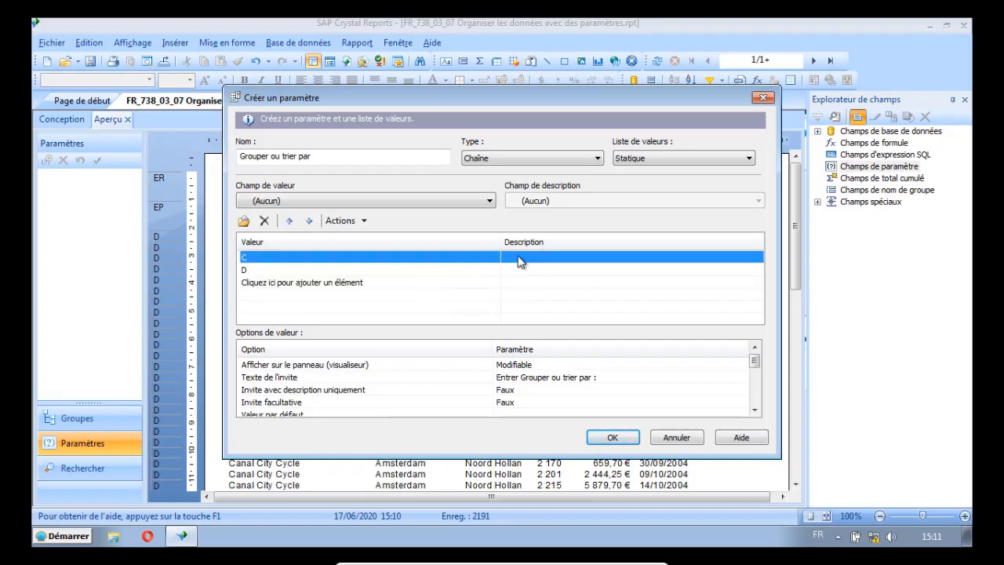
{"action": "type", "text": "N"}
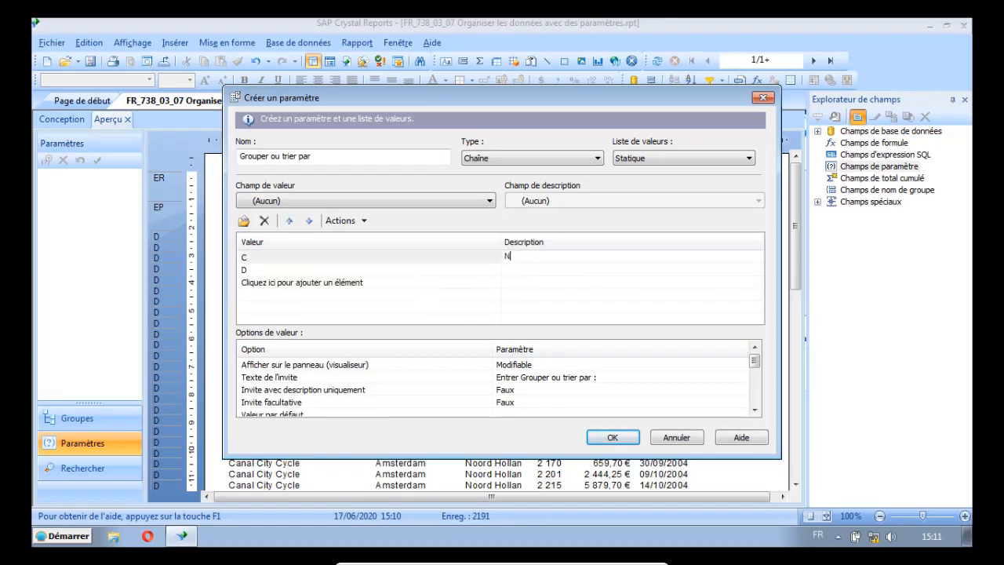
{"action": "type", "text": "om du client"}
{"action": "left_click", "coordinate": [531, 272]}
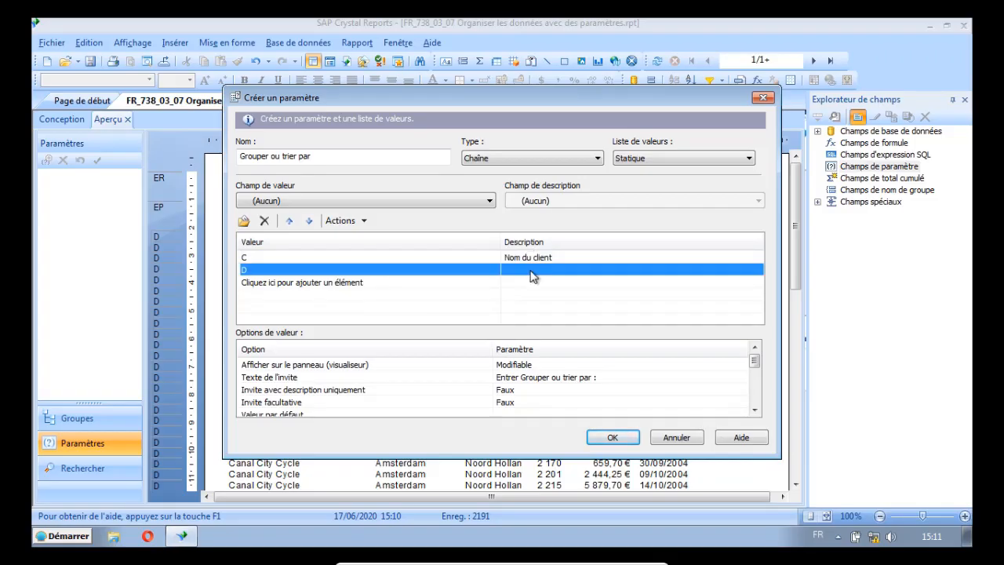
{"action": "type", "text": "Date de "}
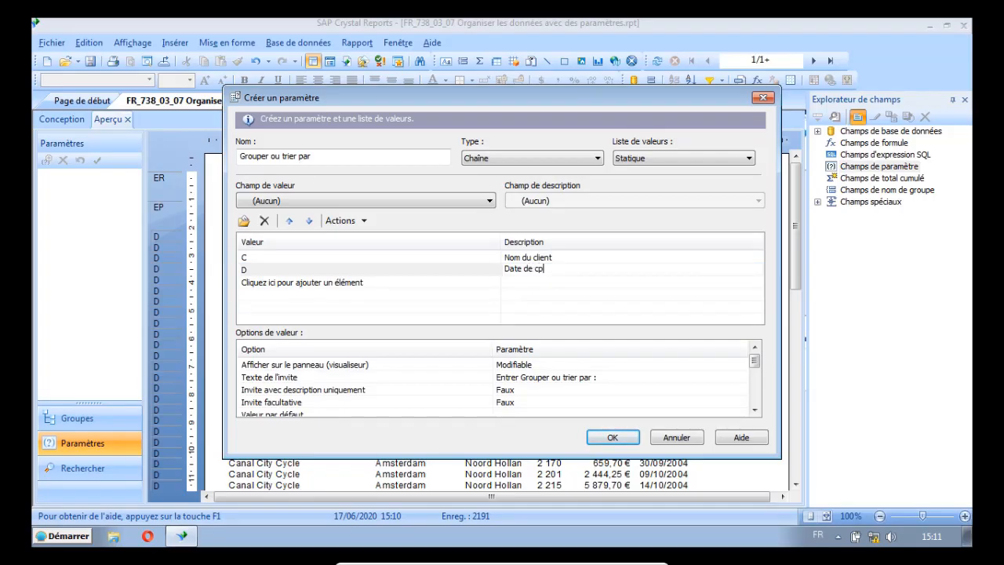
{"action": "type", "text": "commande"}
Enlarge the parameter dialog and set the prompt text to "Regrouper ou trier par Nom du client ou Date de commande ?"
{"action": "left_click_drag", "start_coordinate": [380, 87], "coordinate": [380, 22]}
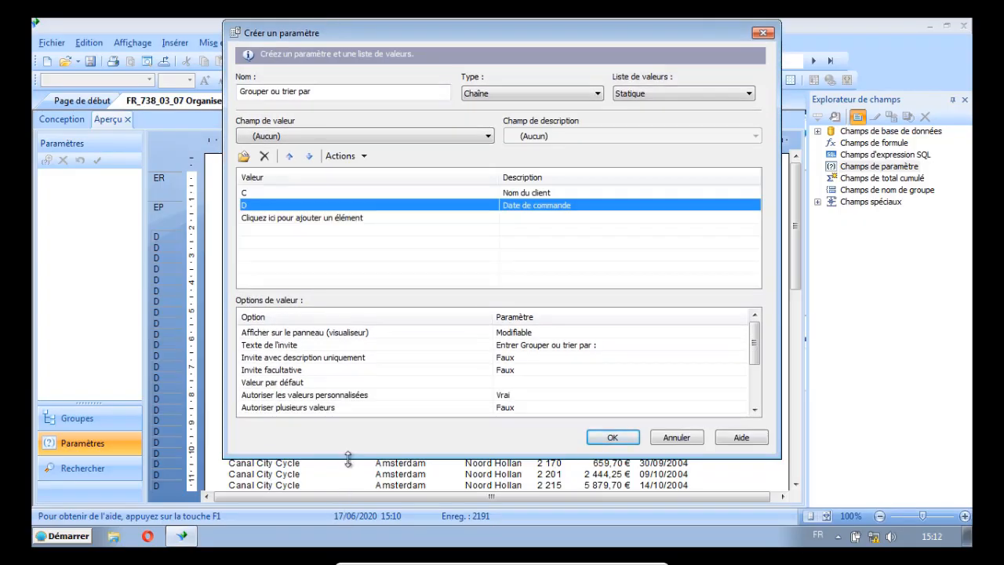
{"action": "left_click_drag", "start_coordinate": [345, 458], "coordinate": [343, 524]}
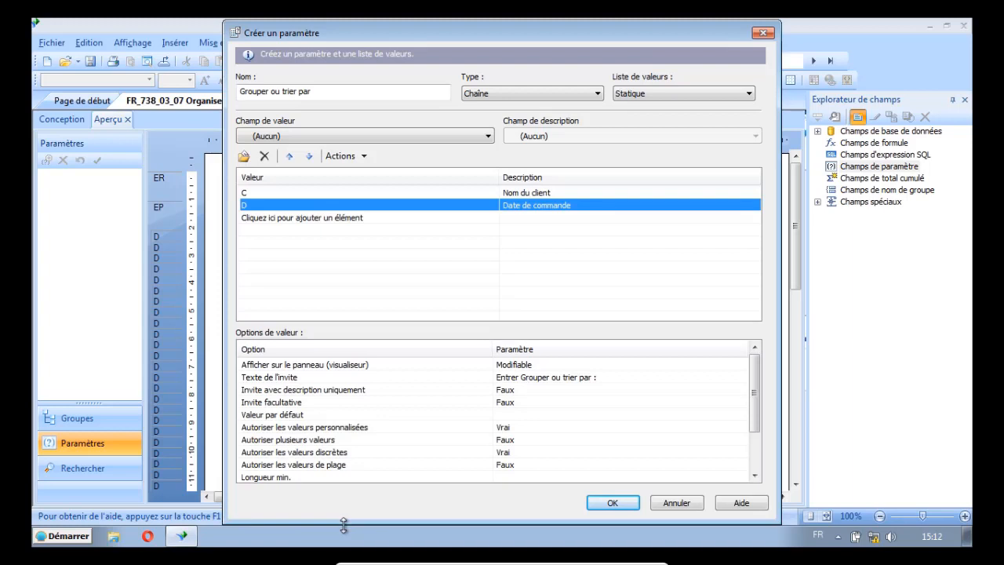
{"action": "left_click", "coordinate": [514, 379]}
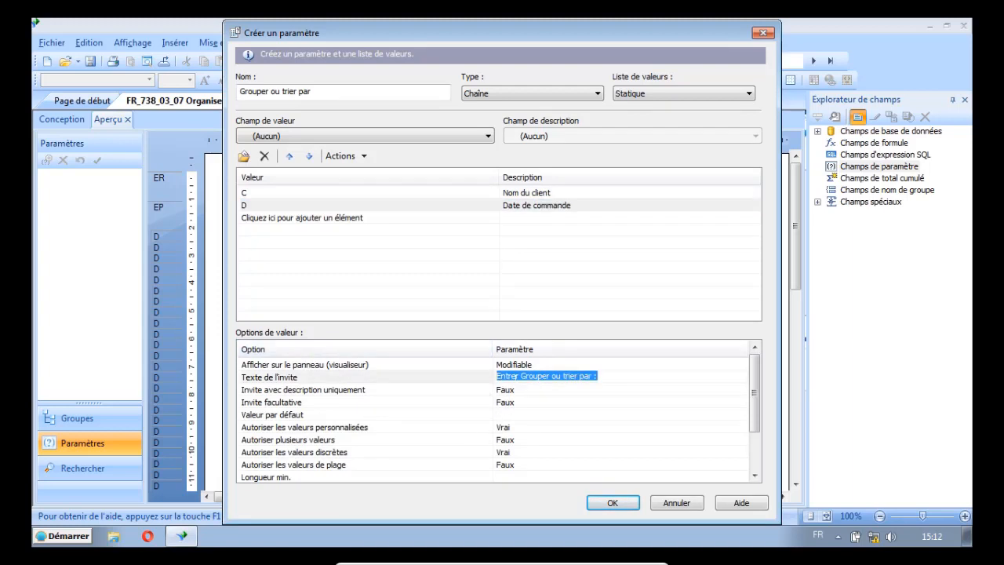
{"action": "type", "text": "Re"}
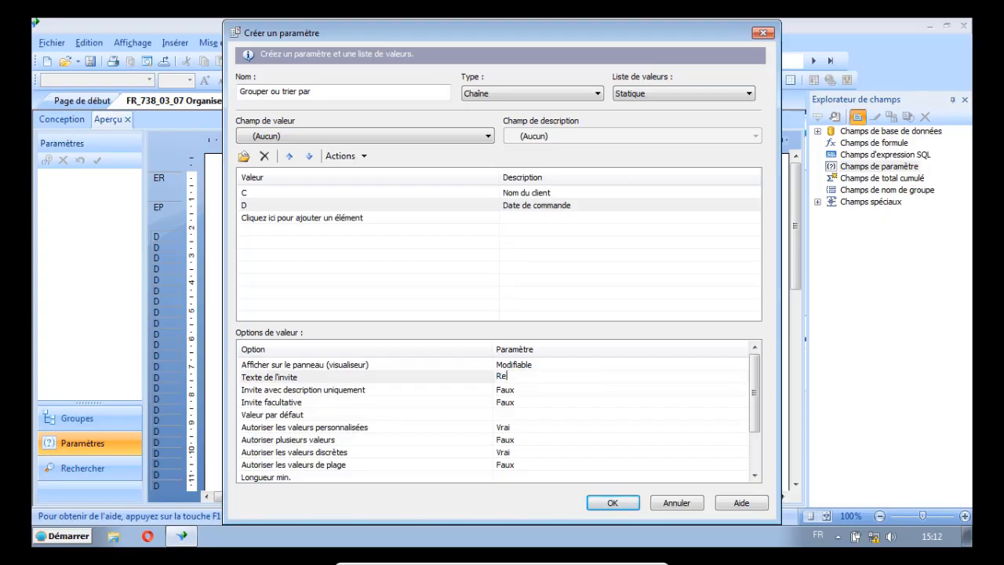
{"action": "type", "text": "grouper ou trier par Nom du client "}
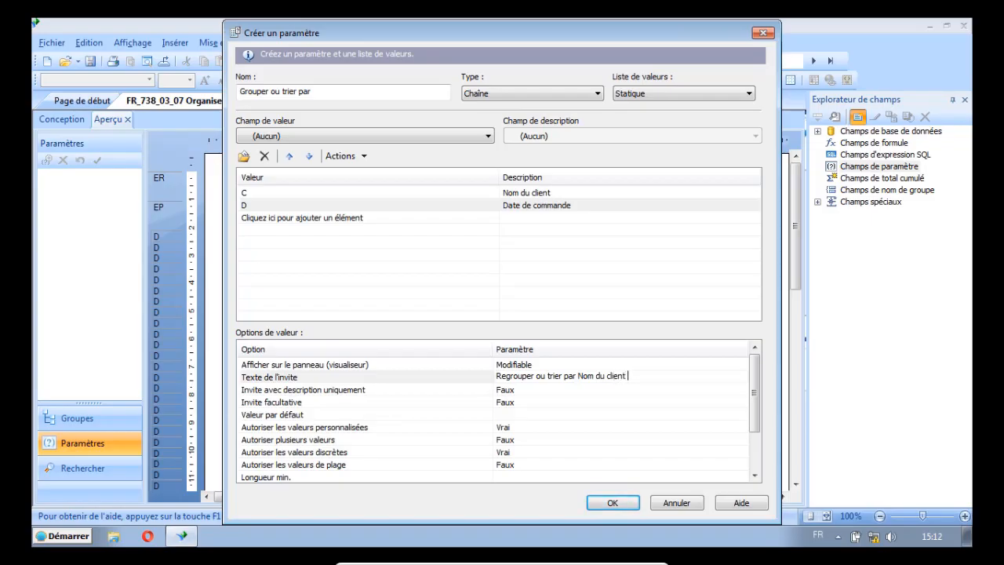
{"action": "type", "text": "ou Date de commande ?"}
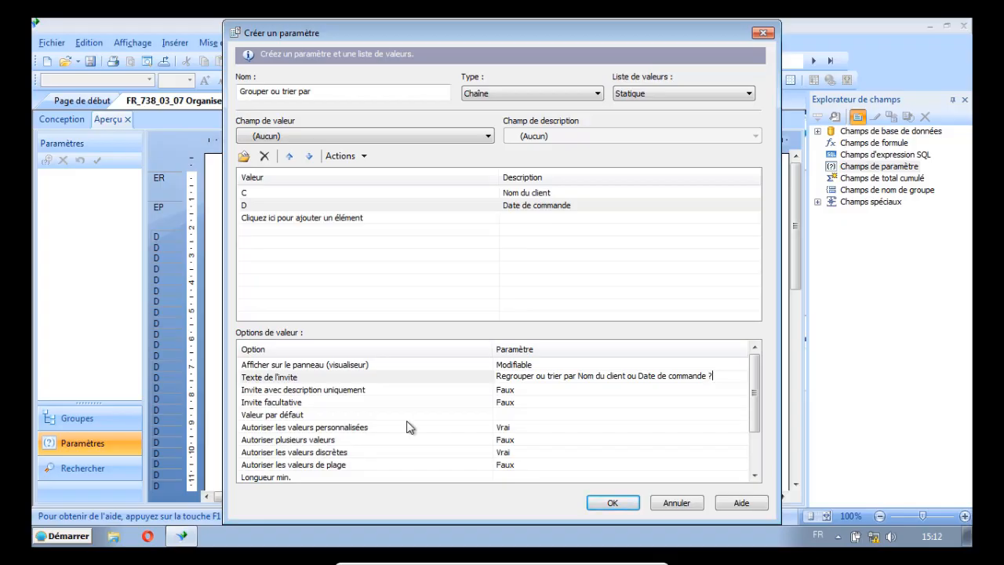
Set "Invite avec description uniquement" to Vrai and "Autoriser les valeurs personnalisées" to Faux, and confirm the parameter
{"action": "left_click", "coordinate": [506, 390]}
{"action": "left_click", "coordinate": [506, 402]}
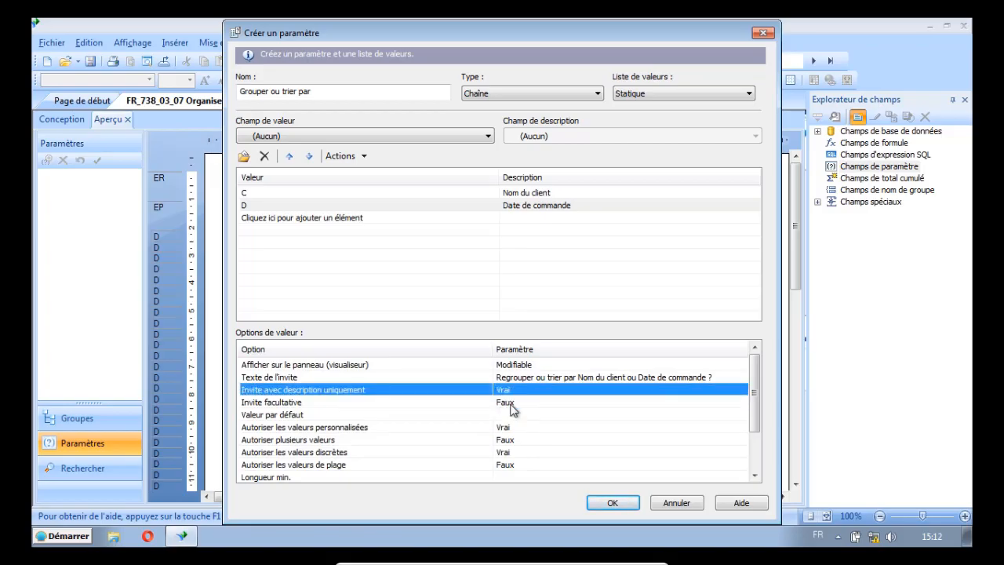
{"action": "left_click", "coordinate": [506, 426]}
{"action": "left_click", "coordinate": [505, 453]}
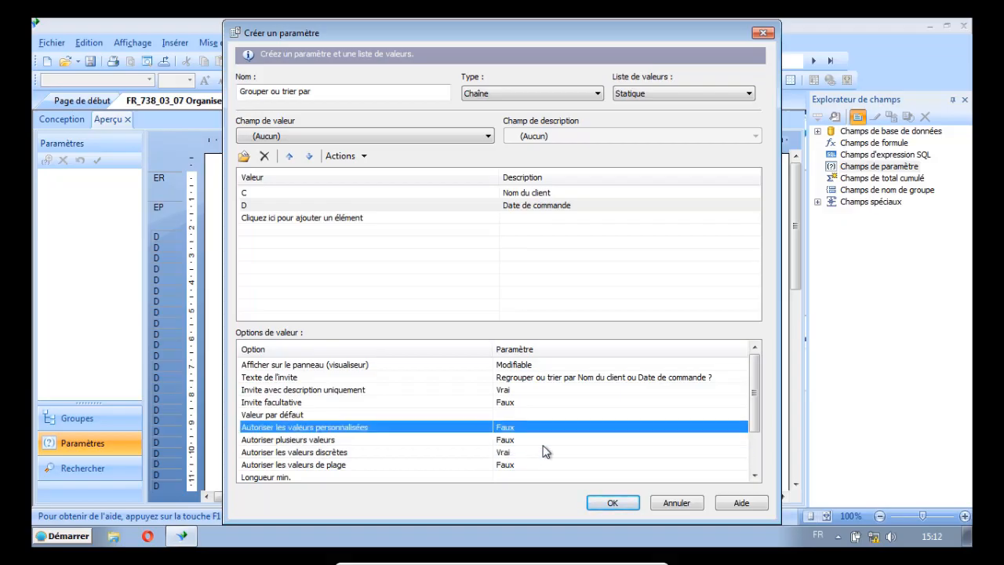
{"action": "left_click_drag", "start_coordinate": [755, 398], "coordinate": [755, 463]}
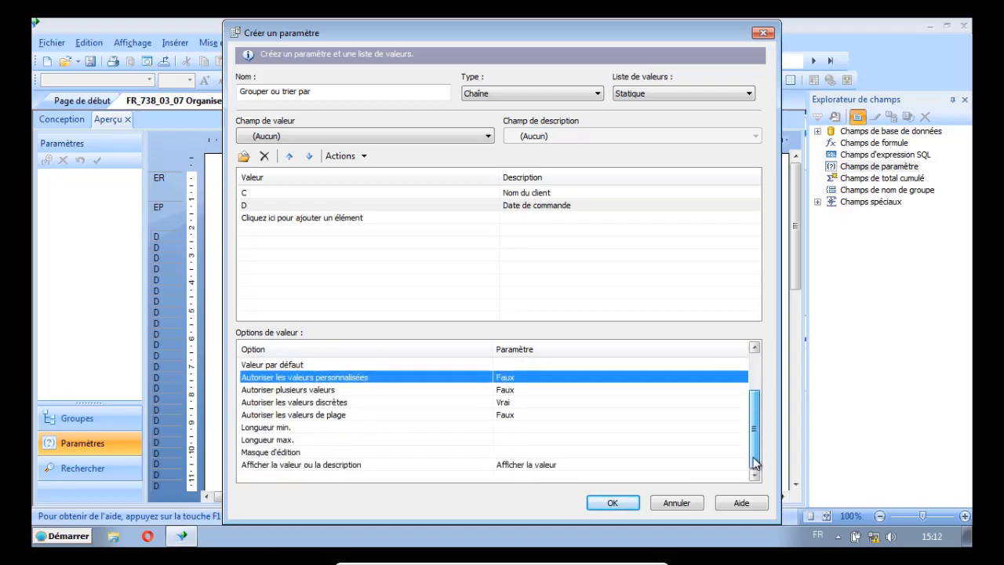
{"action": "left_click", "coordinate": [606, 504]}
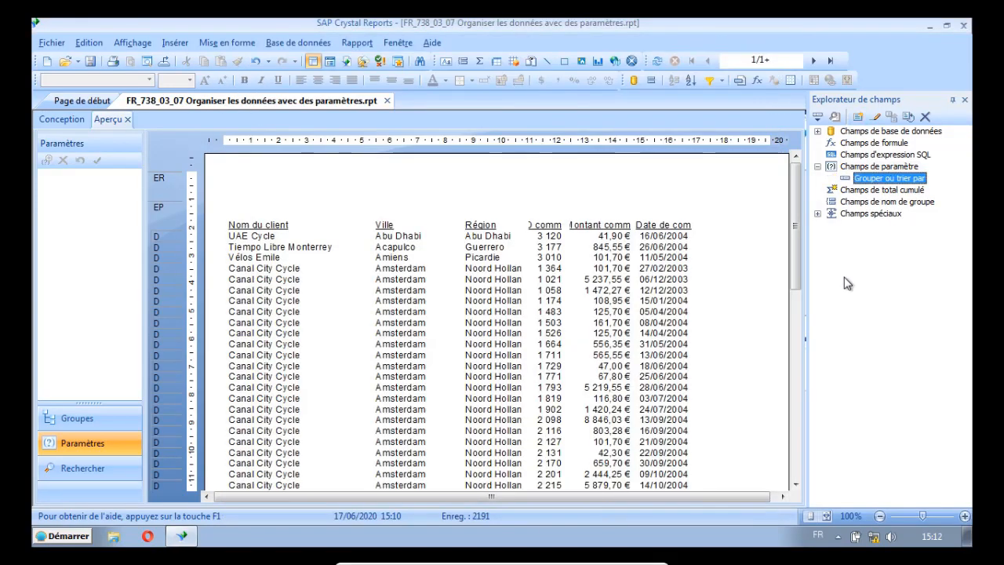
Create a new formula field named "Grouper par"
{"action": "left_click", "coordinate": [870, 145]}
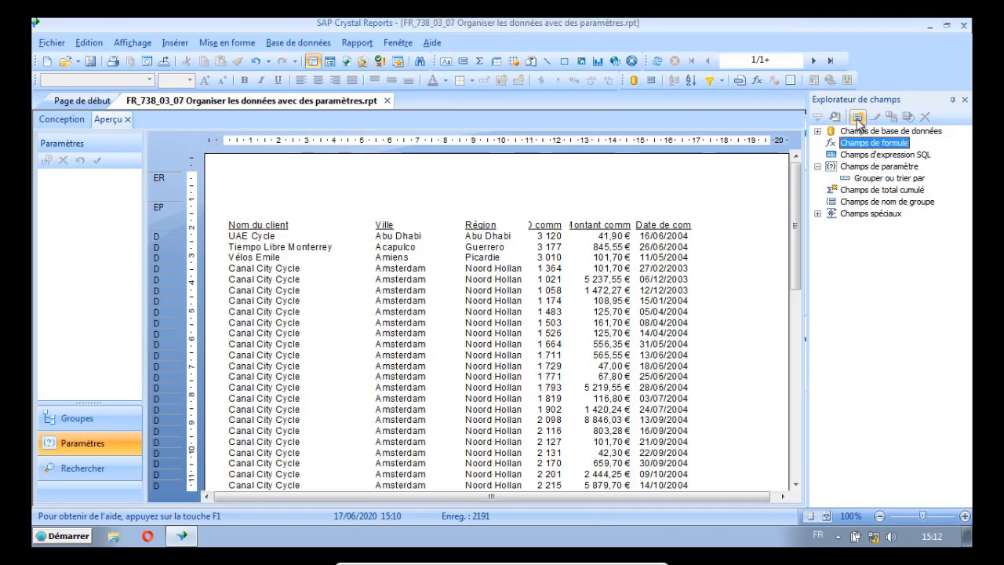
{"action": "left_click", "coordinate": [857, 116]}
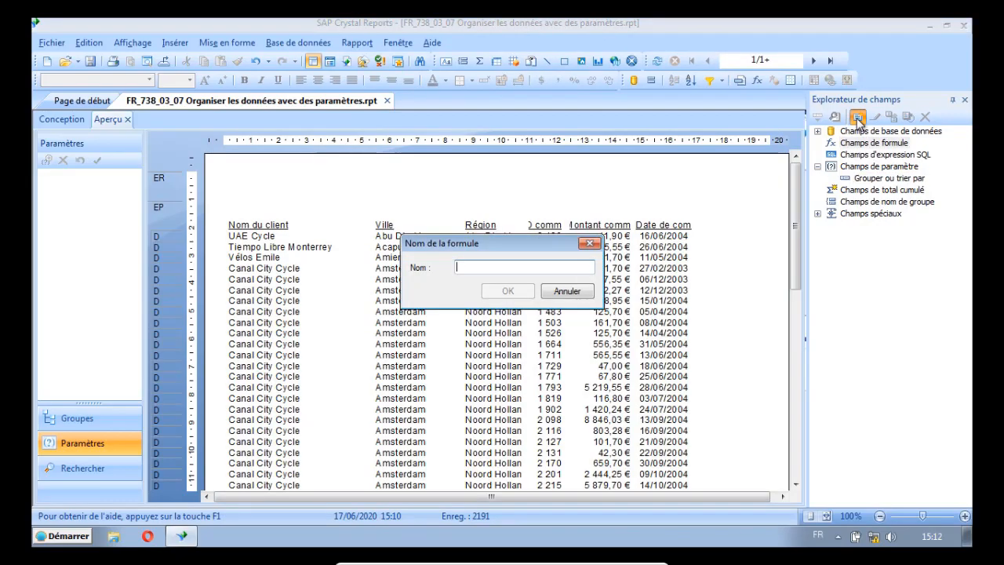
{"action": "type", "text": "Grouper "}
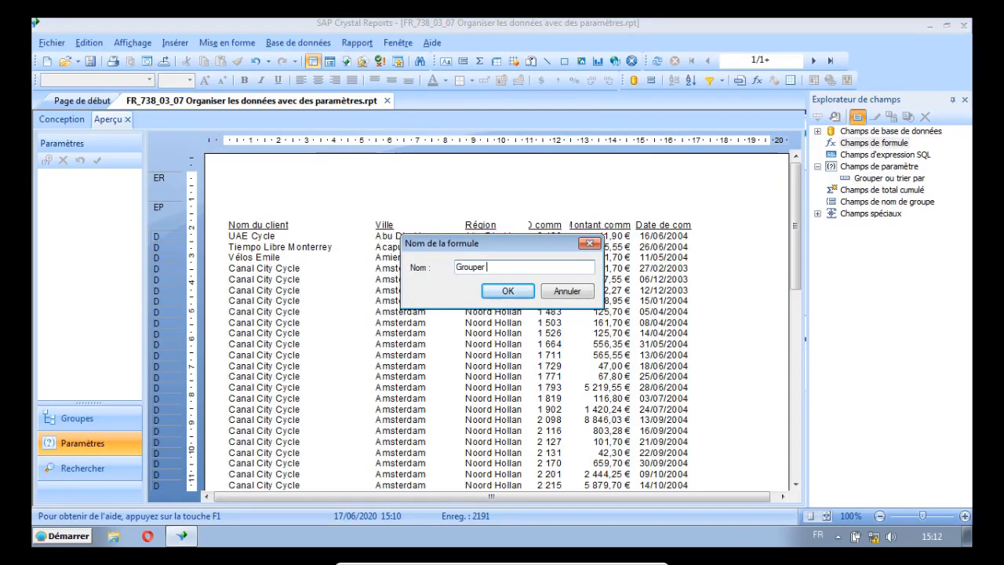
{"action": "type", "text": "par"}
{"action": "left_click", "coordinate": [507, 291]}
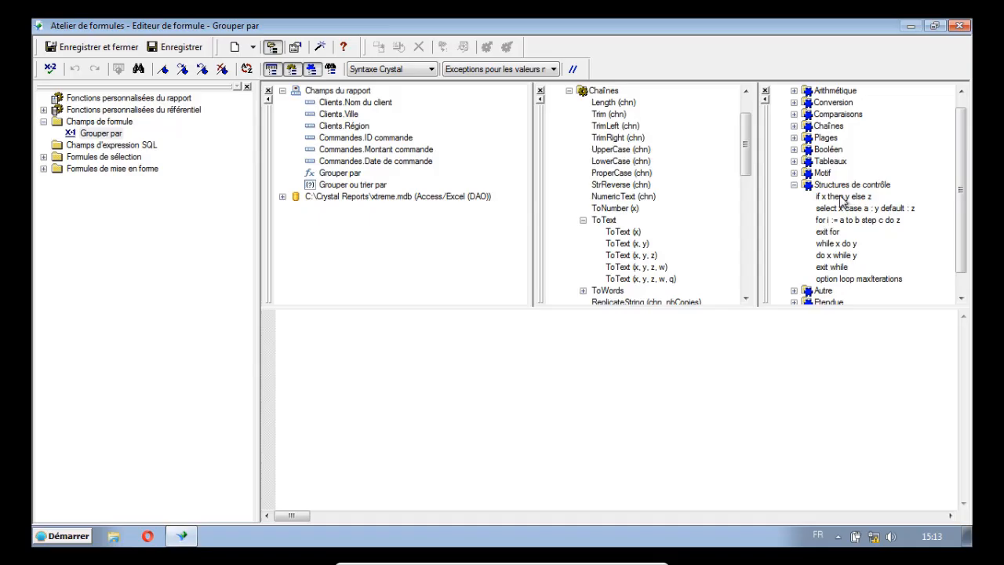
Insert an if-then-else structure with the condition {?Grouper ou trier par} = "C", placing then and else on separate lines
{"action": "left_click_drag", "start_coordinate": [961, 182], "coordinate": [958, 165]}
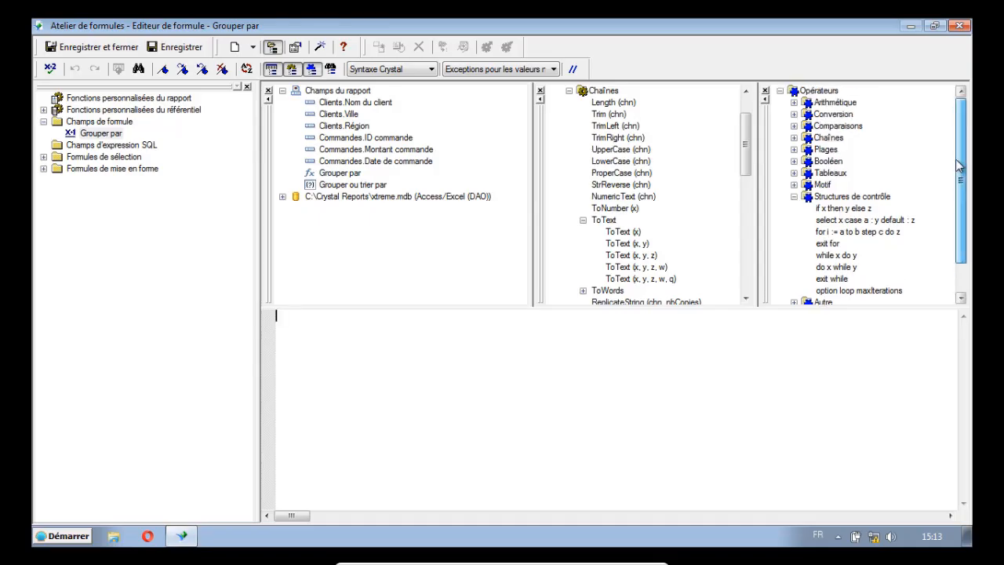
{"action": "double_click", "coordinate": [845, 209]}
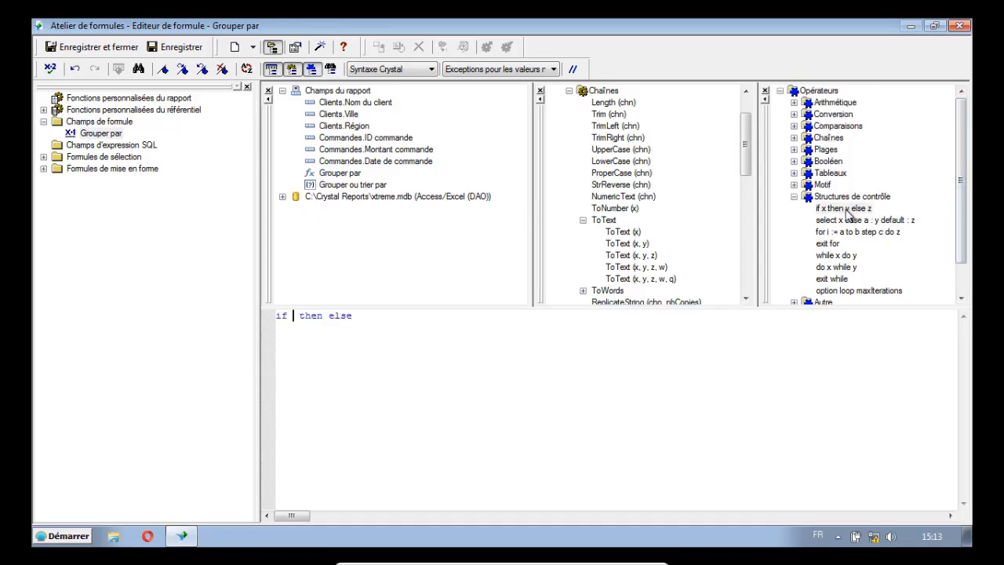
{"action": "double_click", "coordinate": [367, 187]}
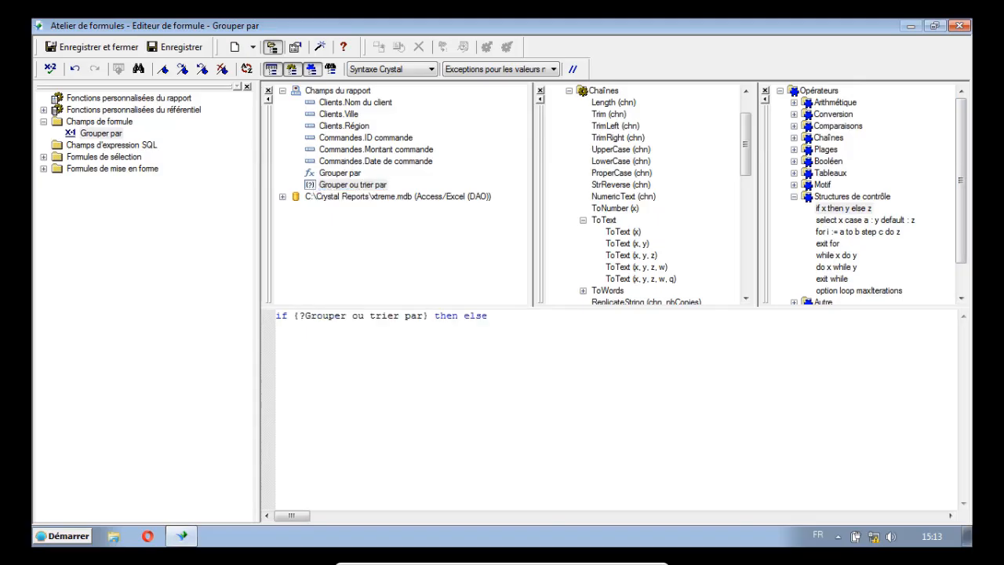
{"action": "type", "text": "= \"C"}
{"action": "type", "text": "\""}
{"action": "key", "text": "Return"}
{"action": "key", "text": "Delete"}
{"action": "key", "text": "Return"}
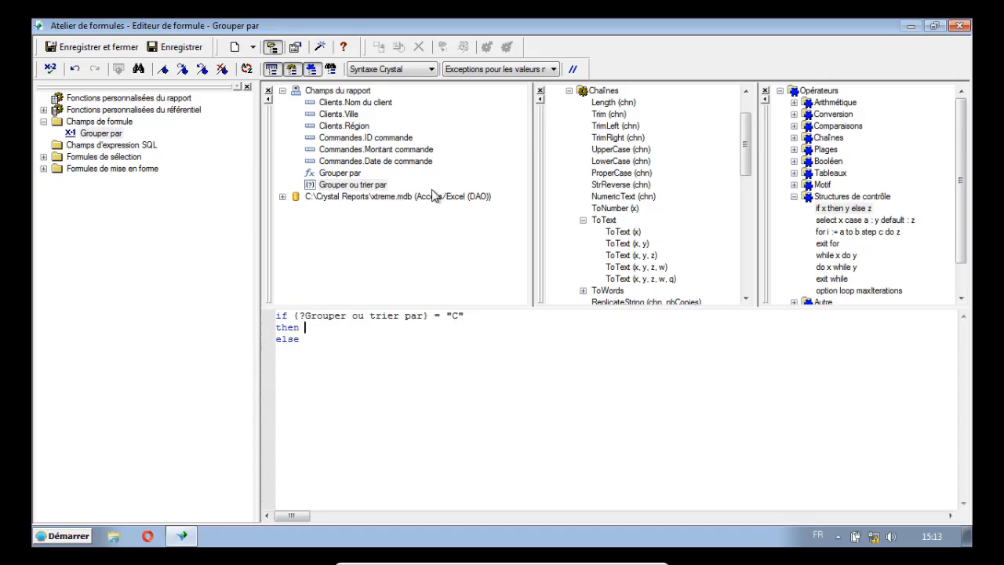
Return {Clients.Nom du client} after then and {Commandes.Date de commande} after else, and check the formula's syntax
{"action": "double_click", "coordinate": [378, 110]}
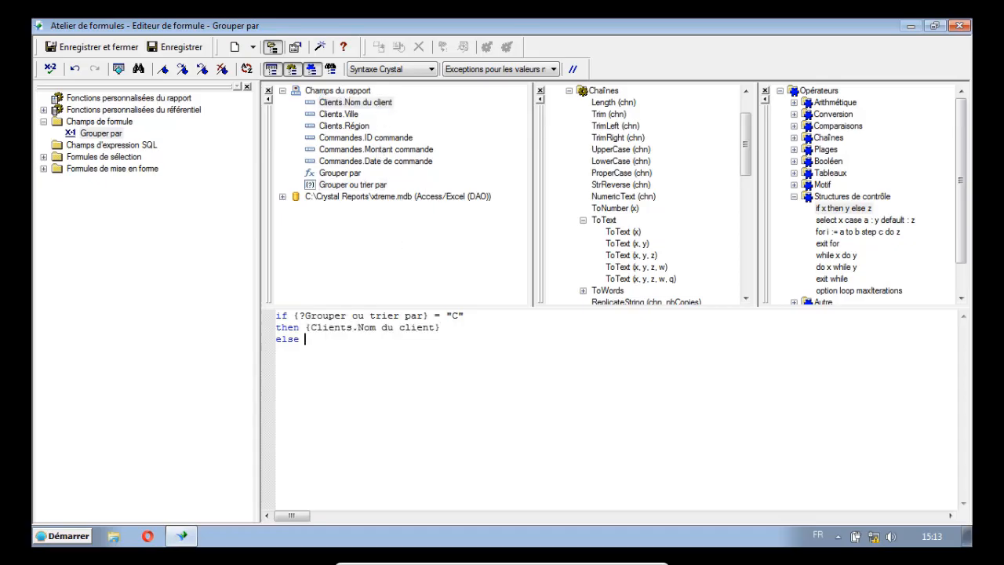
{"action": "double_click", "coordinate": [400, 162]}
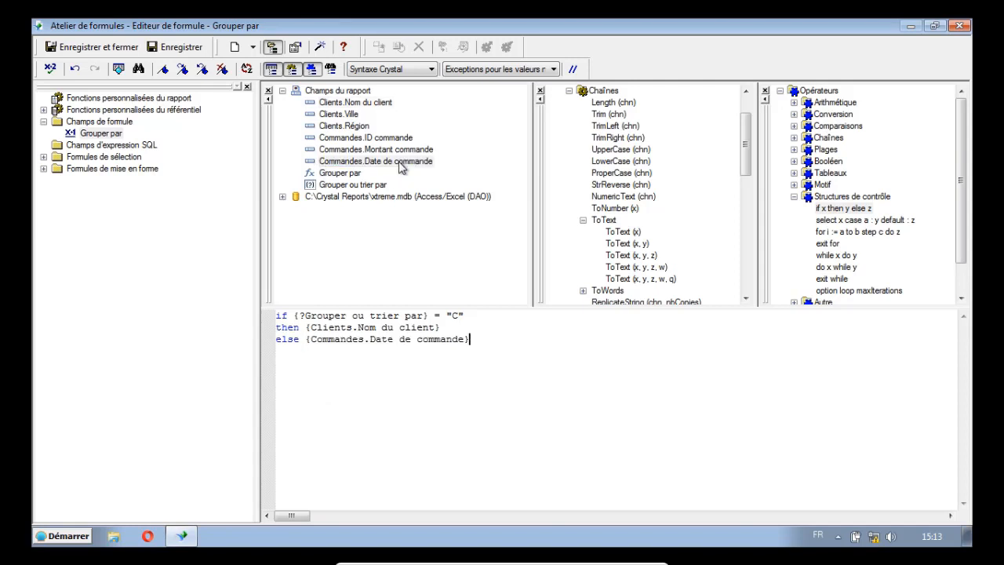
{"action": "left_click", "coordinate": [51, 69]}
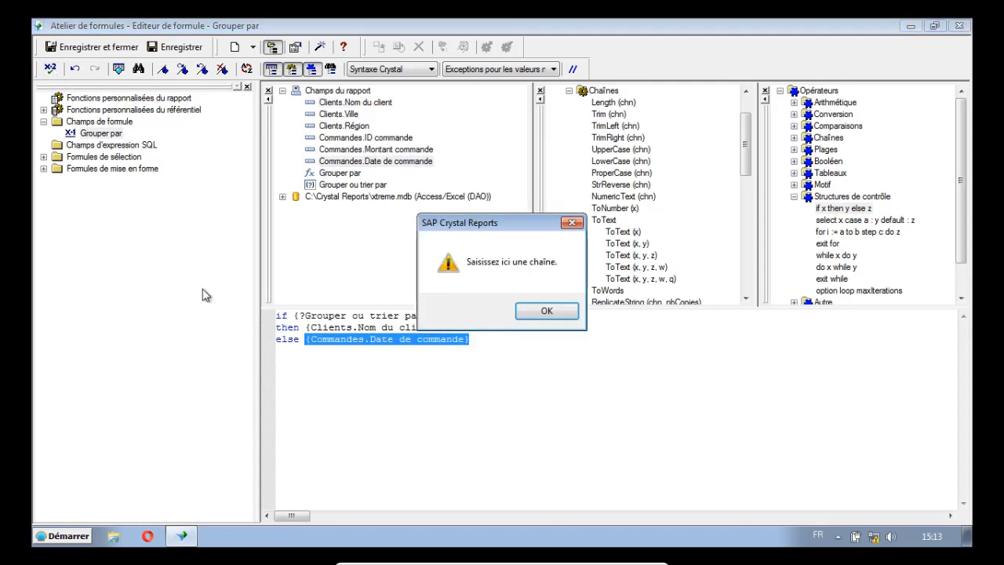
{"action": "left_click_drag", "start_coordinate": [502, 227], "coordinate": [685, 351]}
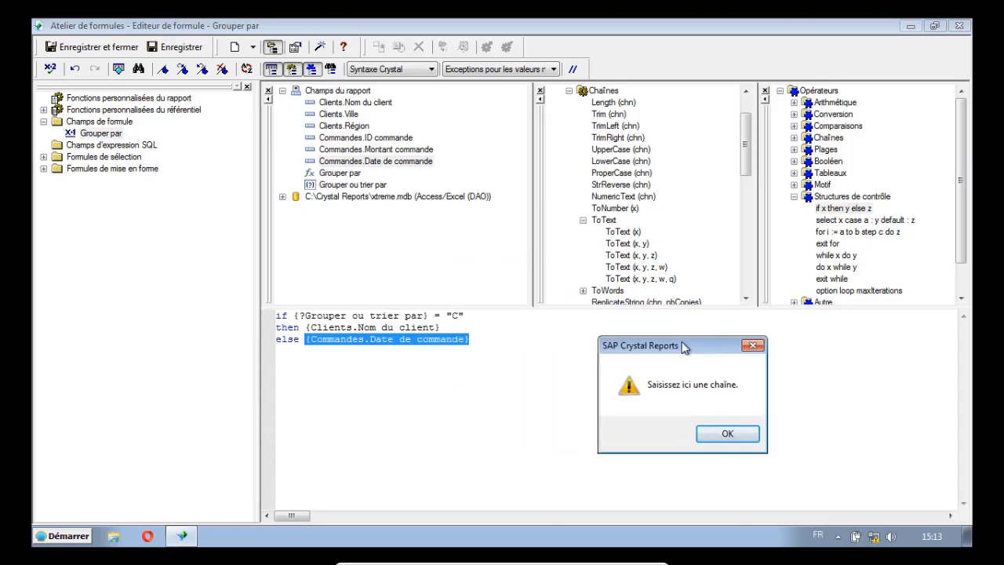
{"action": "left_click", "coordinate": [713, 436]}
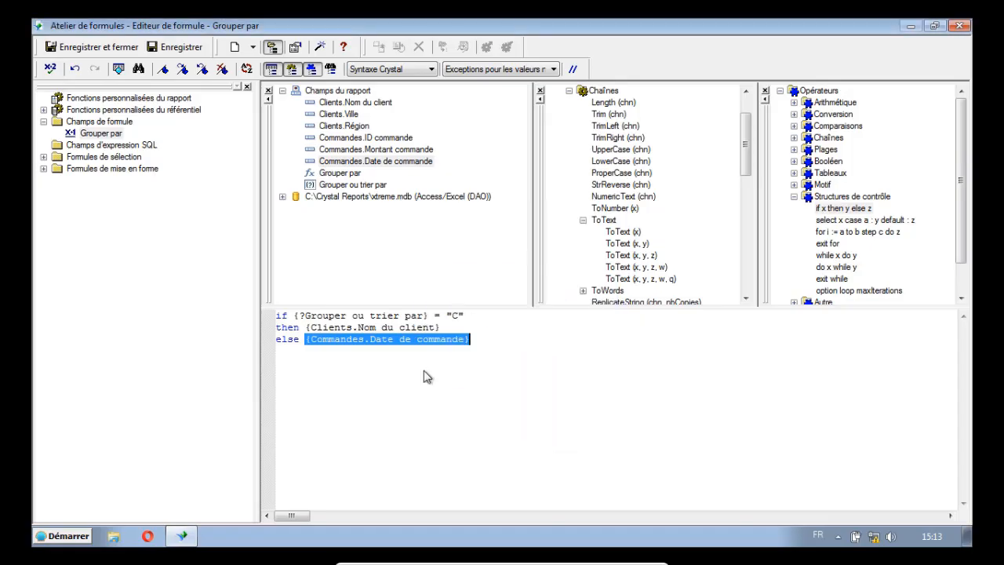
Wrap the order date in the else branch in the ToText function with the format "yyyy/MM"
{"action": "left_click", "coordinate": [305, 339]}
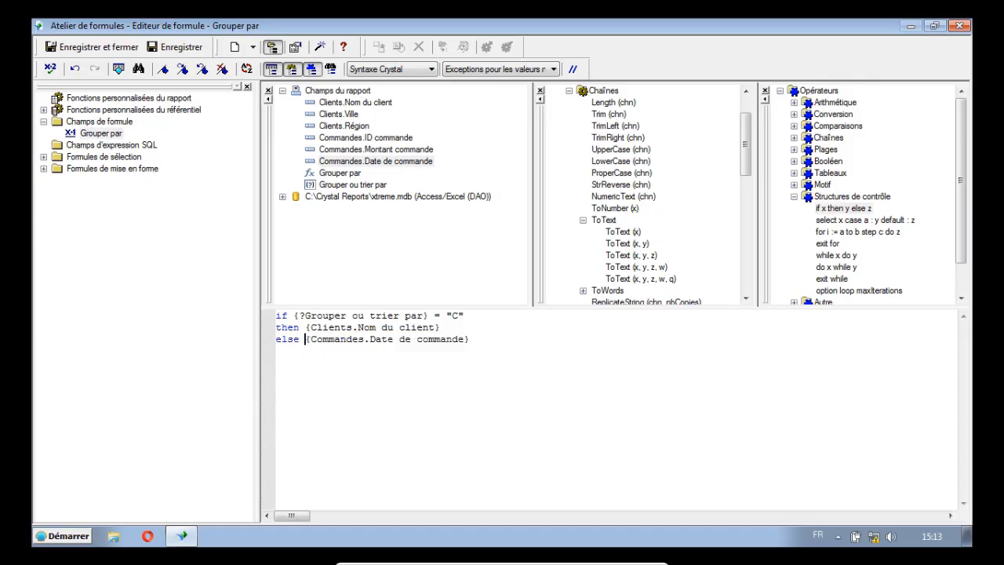
{"action": "left_click_drag", "start_coordinate": [745, 162], "coordinate": [746, 152]}
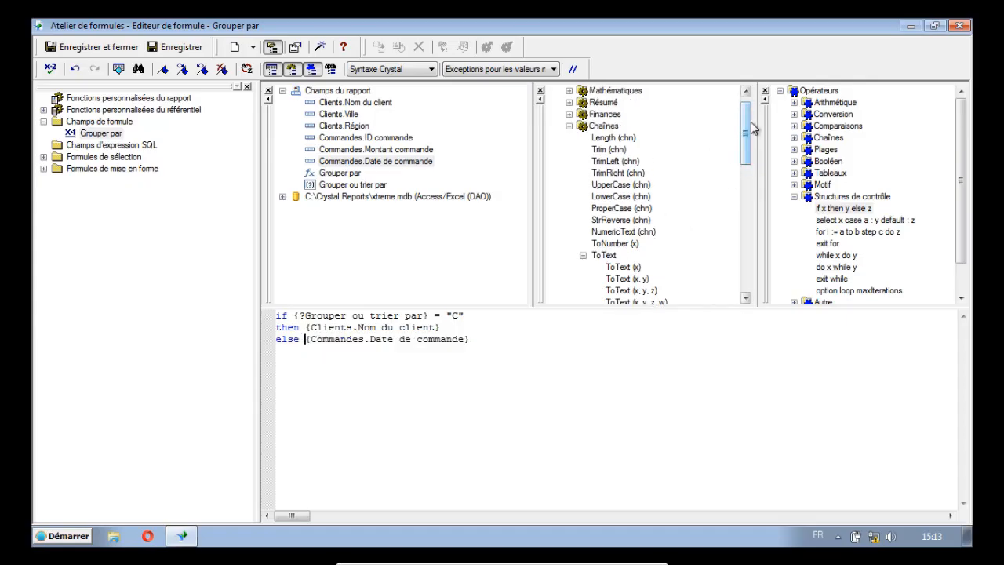
{"action": "left_click_drag", "start_coordinate": [745, 129], "coordinate": [745, 165]}
{"action": "double_click", "coordinate": [635, 161]}
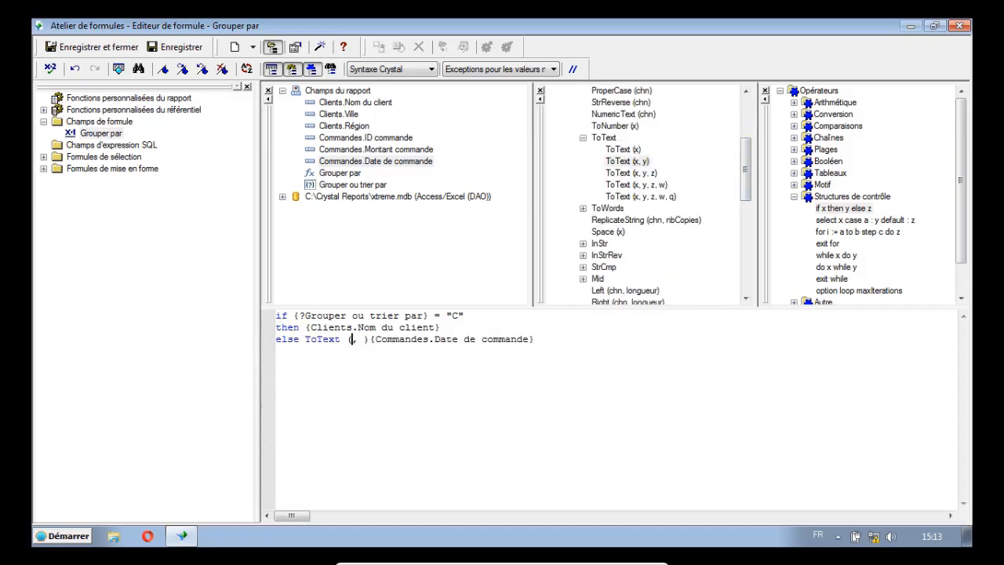
{"action": "key", "text": "Delete"}
{"action": "key", "text": "Delete"}
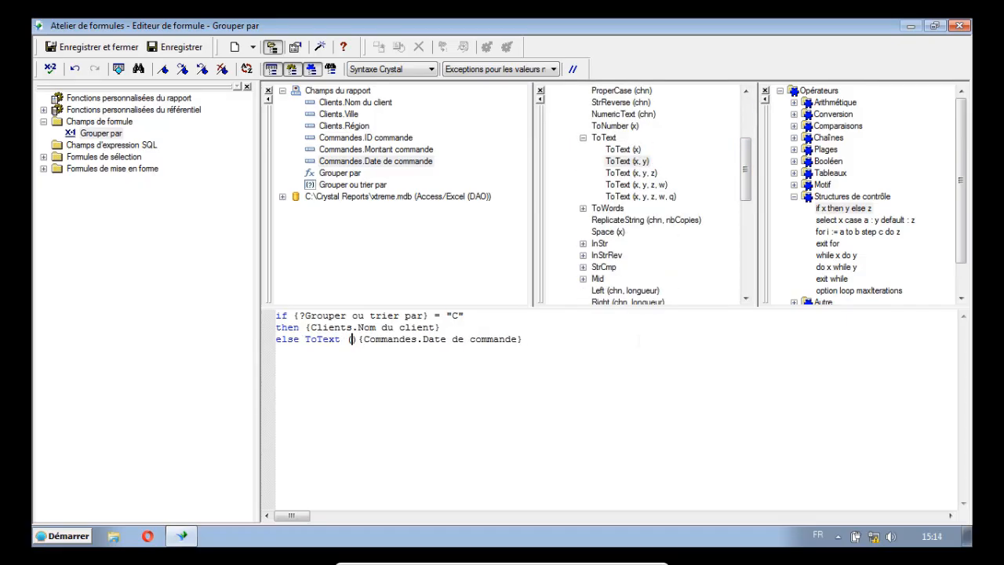
{"action": "key", "text": "Delete"}
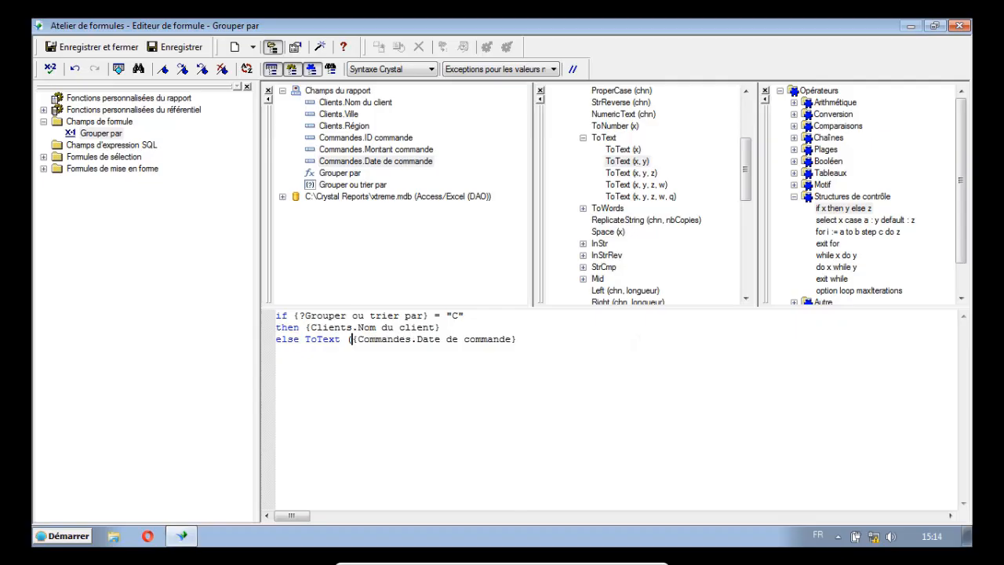
{"action": "type", "text": ","}
{"action": "type", "text": "yyyy/MM\")"}
Check the formula for errors again, and save and close it
{"action": "left_click", "coordinate": [49, 69]}
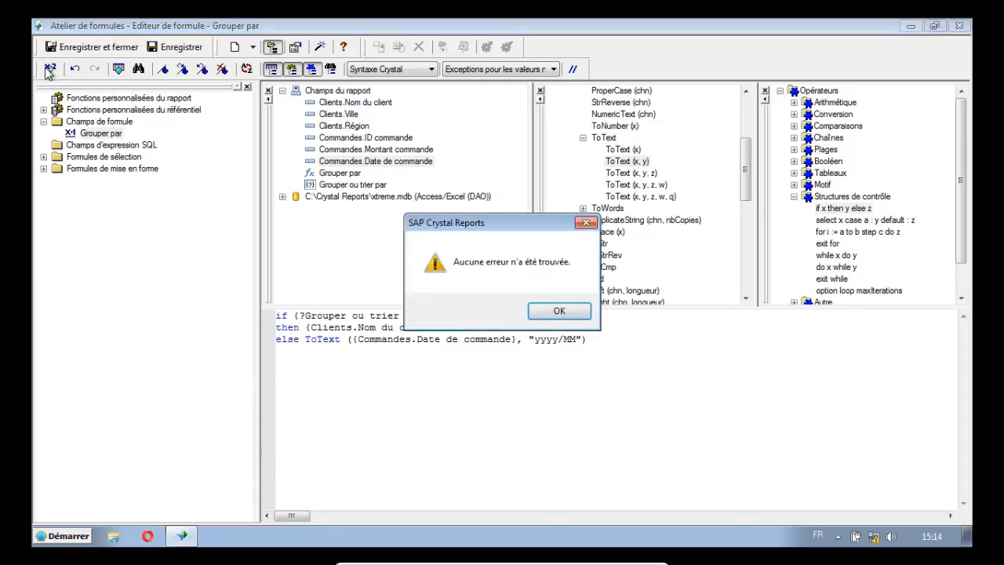
{"action": "left_click", "coordinate": [558, 312]}
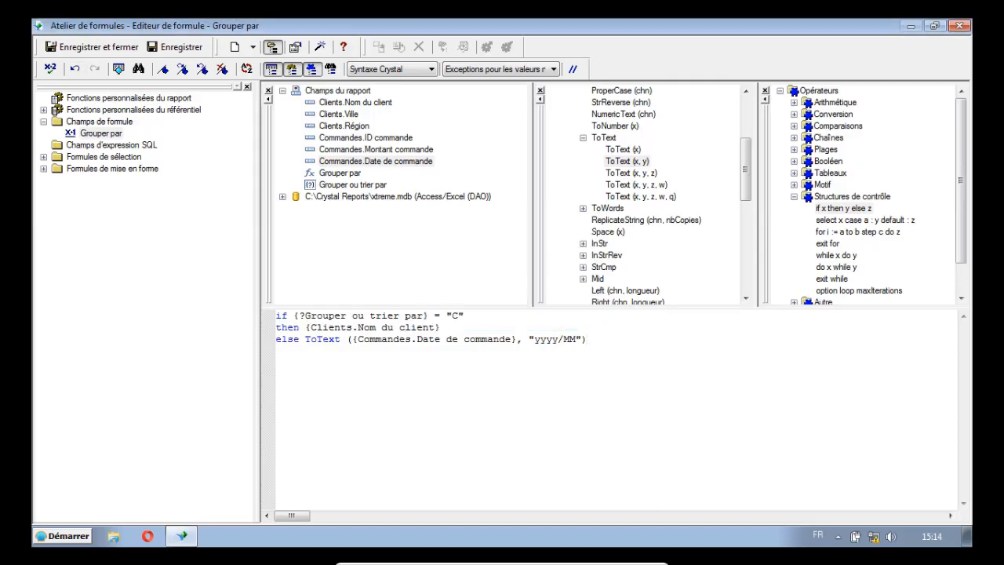
{"action": "left_click", "coordinate": [95, 48]}
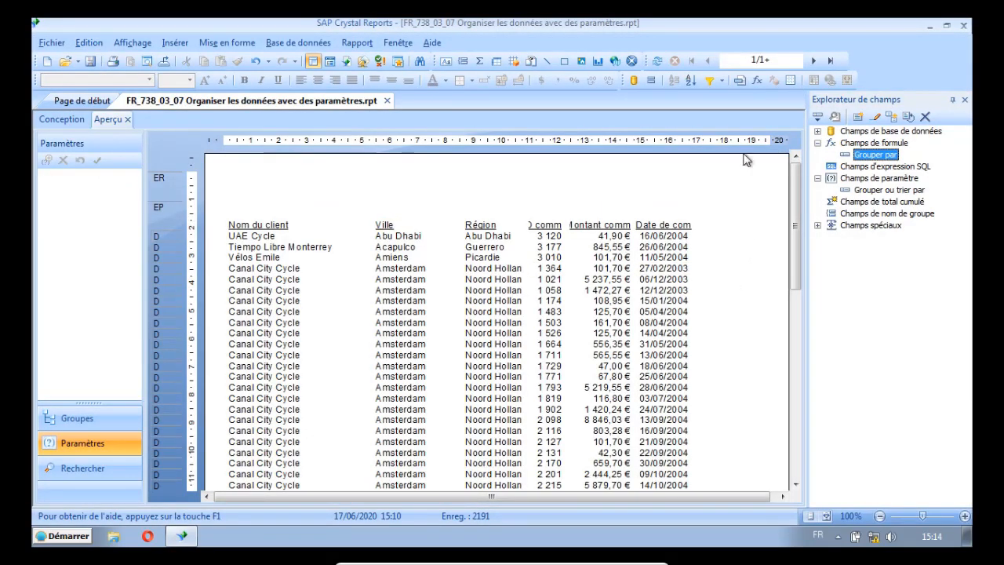
Group the report by the "Grouper par" formula with Expert Groupe
{"action": "left_click", "coordinate": [357, 43]}
{"action": "mouse_move", "coordinate": [407, 66]}
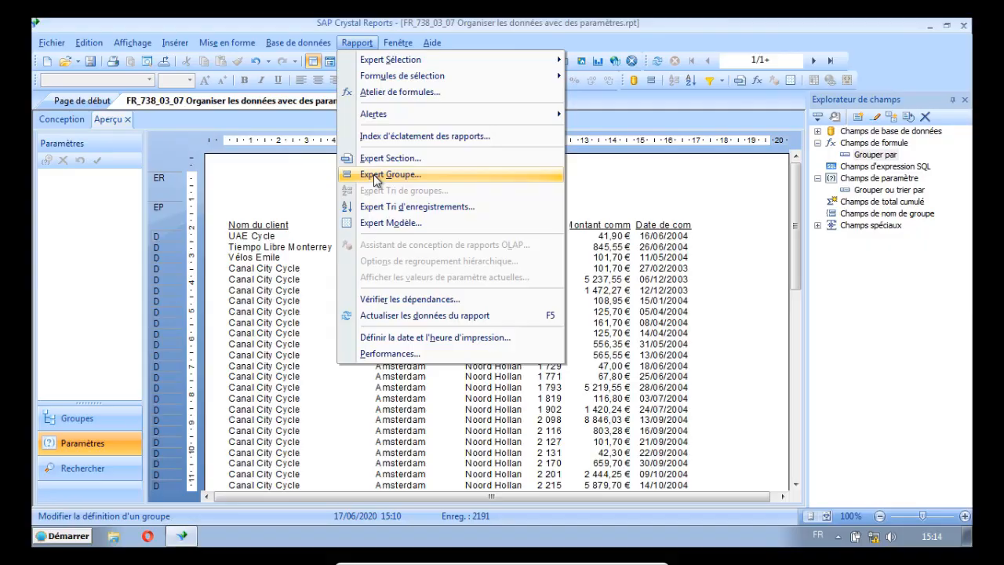
{"action": "left_click", "coordinate": [375, 179]}
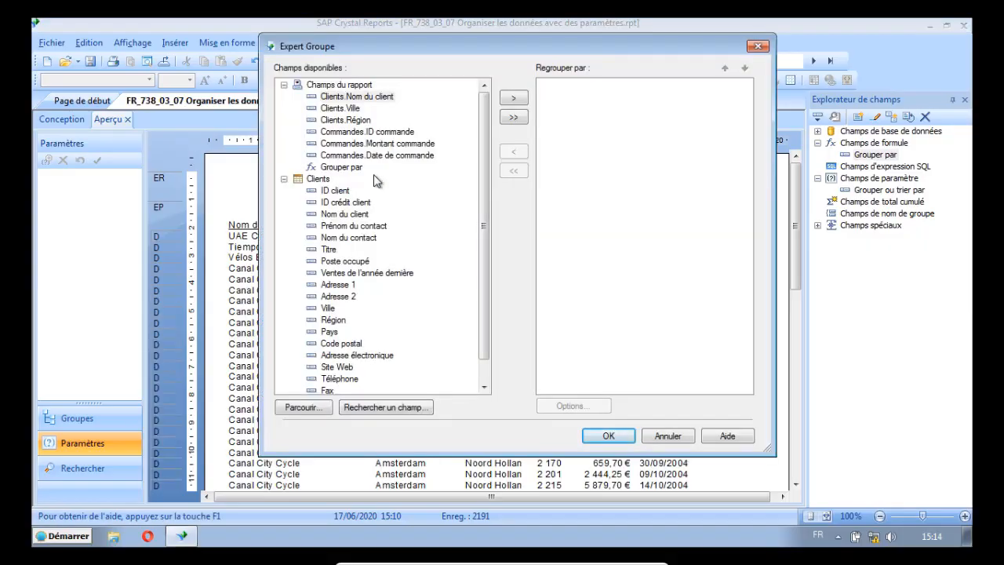
{"action": "left_click_drag", "start_coordinate": [381, 47], "coordinate": [306, 43]}
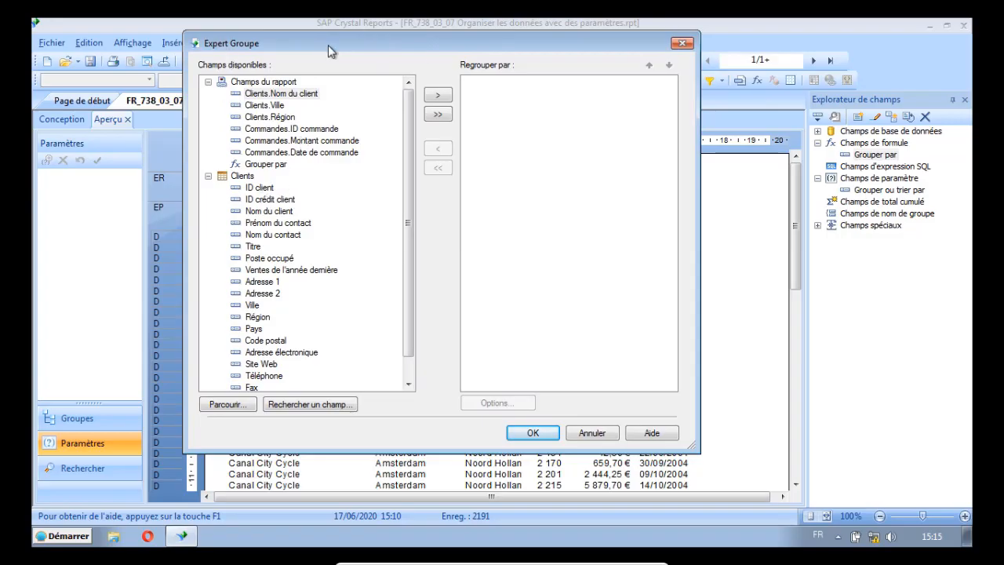
{"action": "left_click_drag", "start_coordinate": [412, 41], "coordinate": [410, 45]}
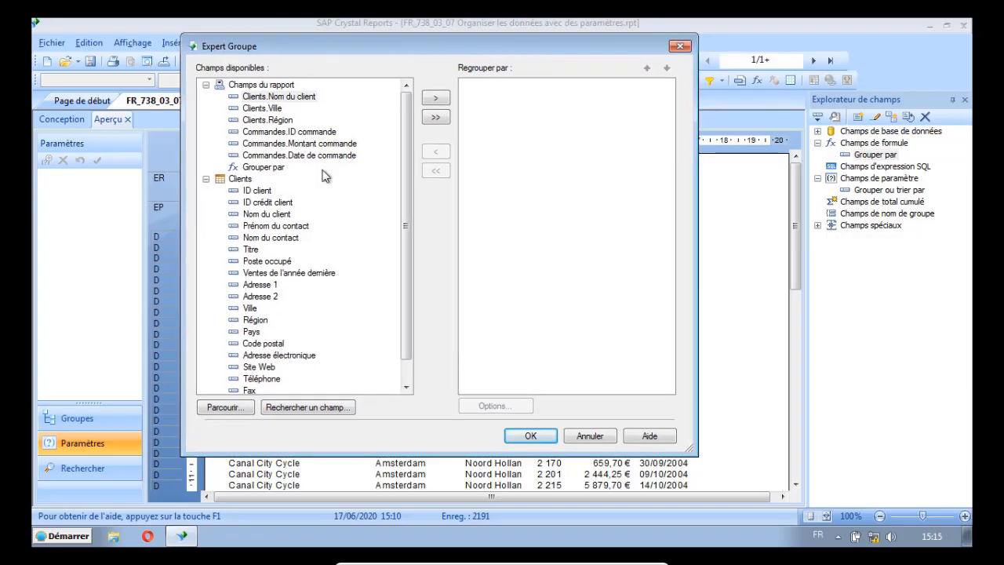
{"action": "left_click", "coordinate": [265, 167]}
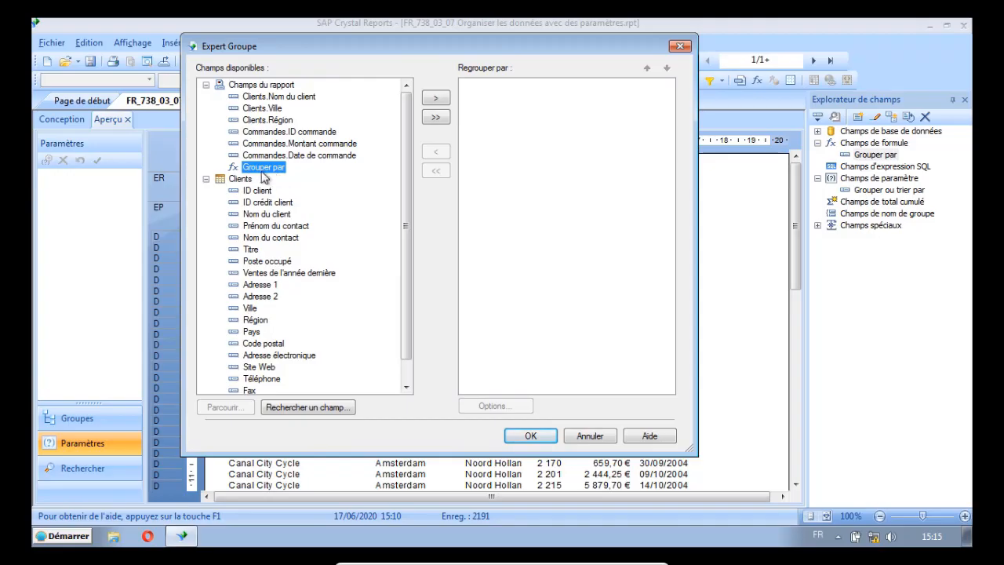
{"action": "left_click", "coordinate": [436, 98]}
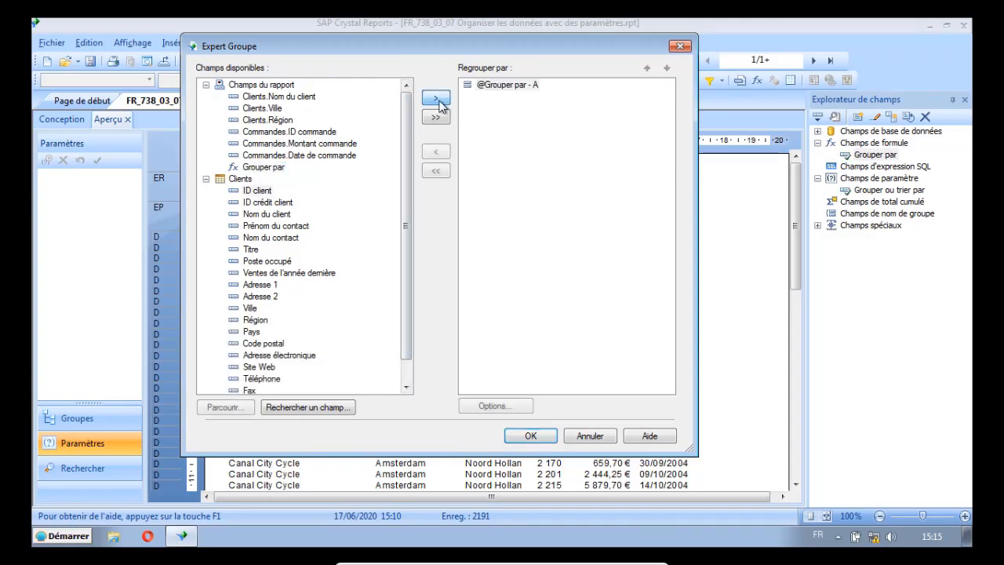
{"action": "left_click", "coordinate": [530, 436]}
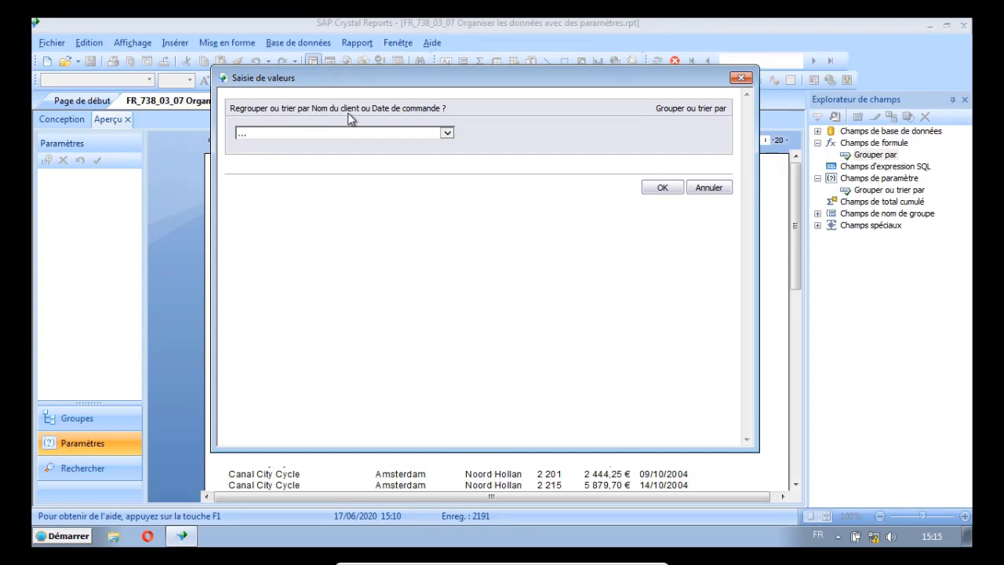
Answer the parameter prompt with "Nom du client" and confirm
{"action": "left_click", "coordinate": [446, 133]}
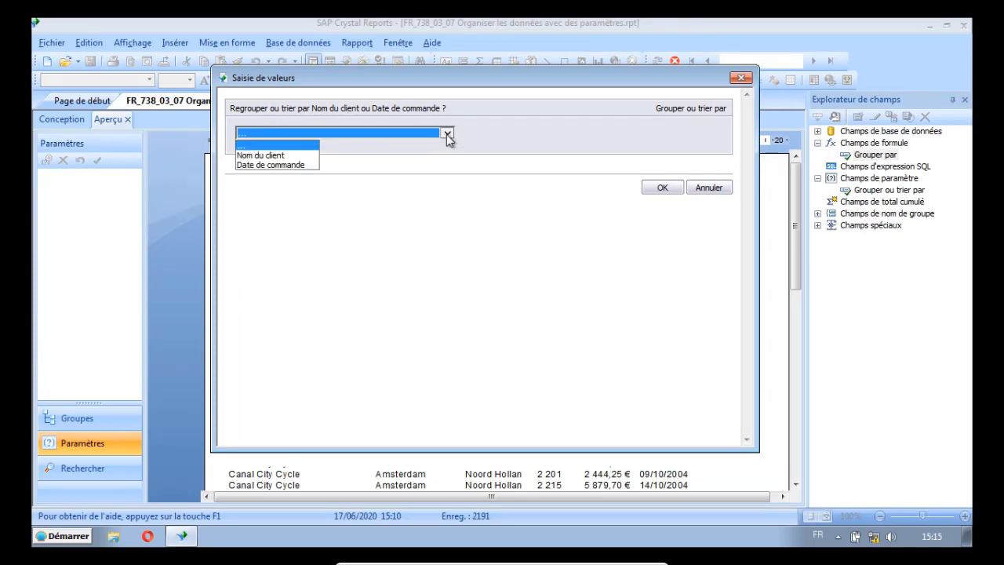
{"action": "left_click", "coordinate": [290, 155]}
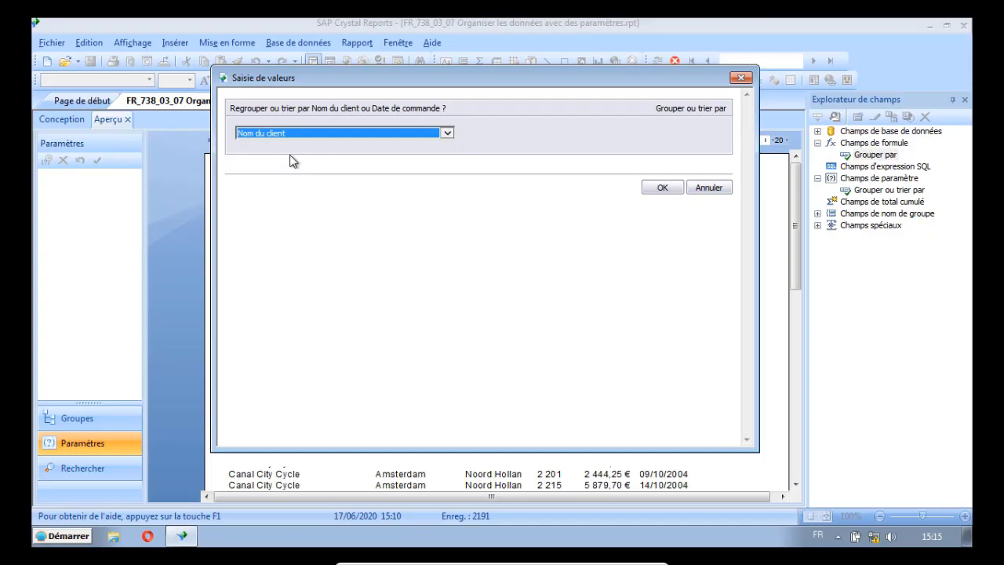
{"action": "left_click", "coordinate": [663, 190]}
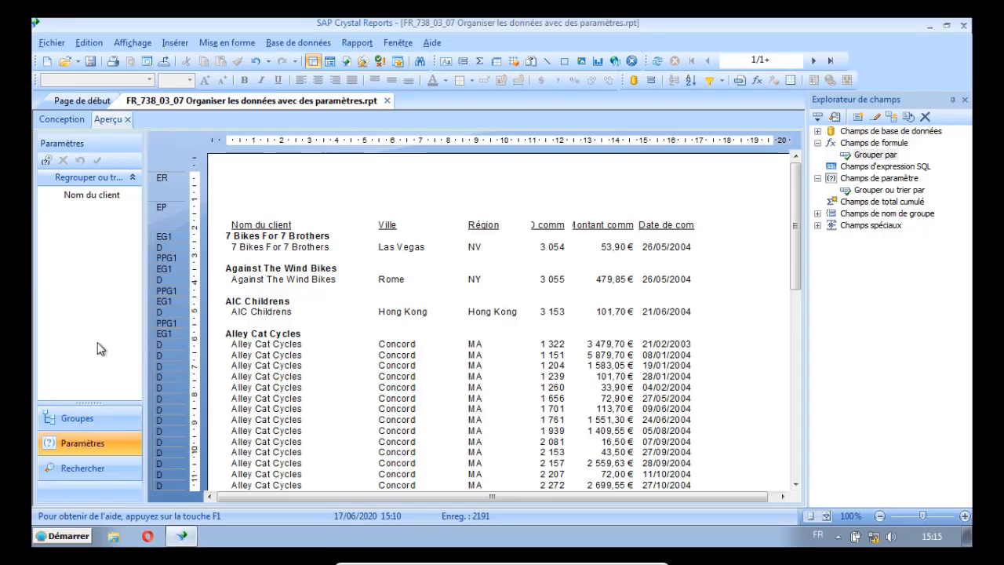
Show the group tree, widen and lengthen it, and go to the group "Benny - The Spokes Person"
{"action": "left_click", "coordinate": [85, 421]}
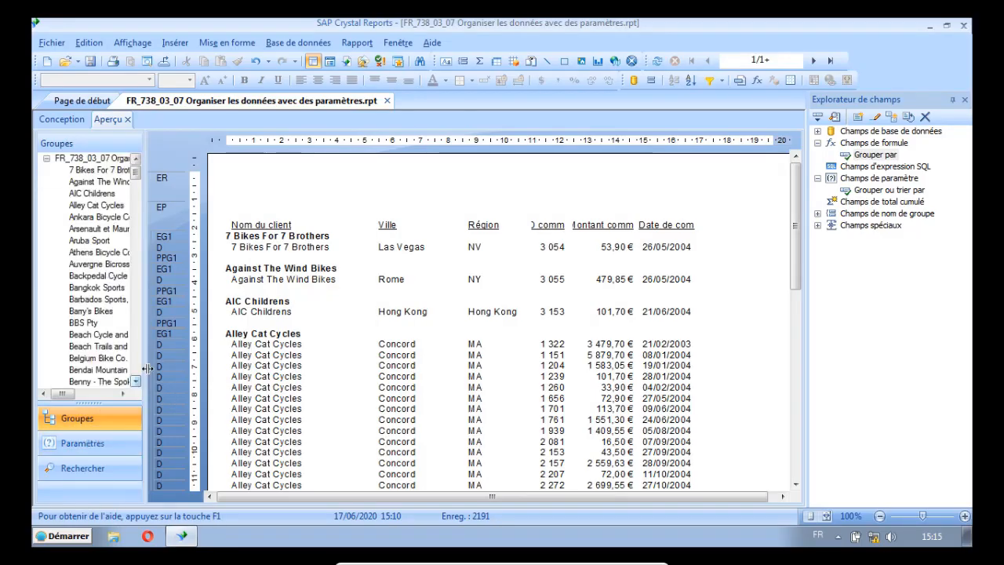
{"action": "left_click_drag", "start_coordinate": [145, 353], "coordinate": [179, 353]}
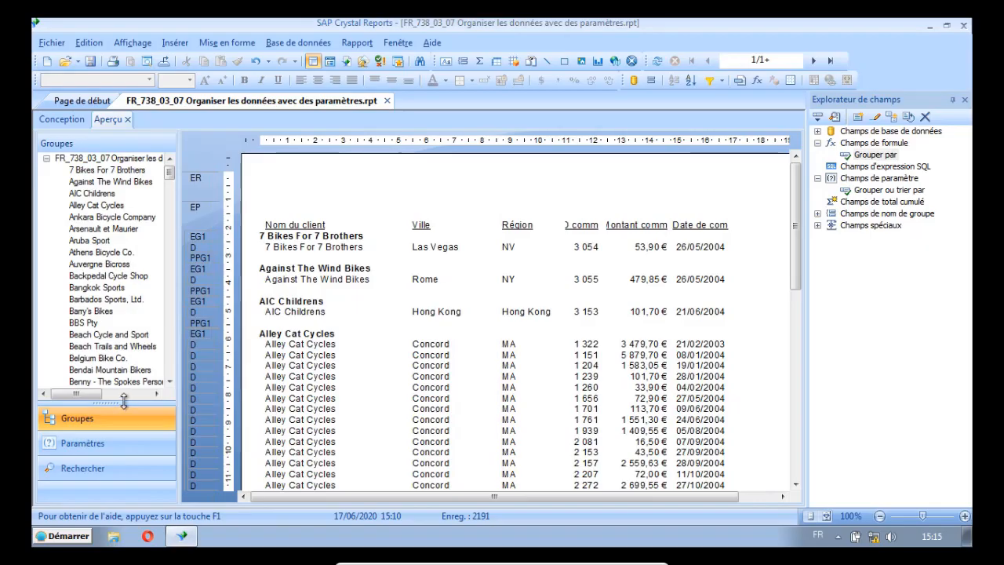
{"action": "left_click_drag", "start_coordinate": [124, 398], "coordinate": [125, 483]}
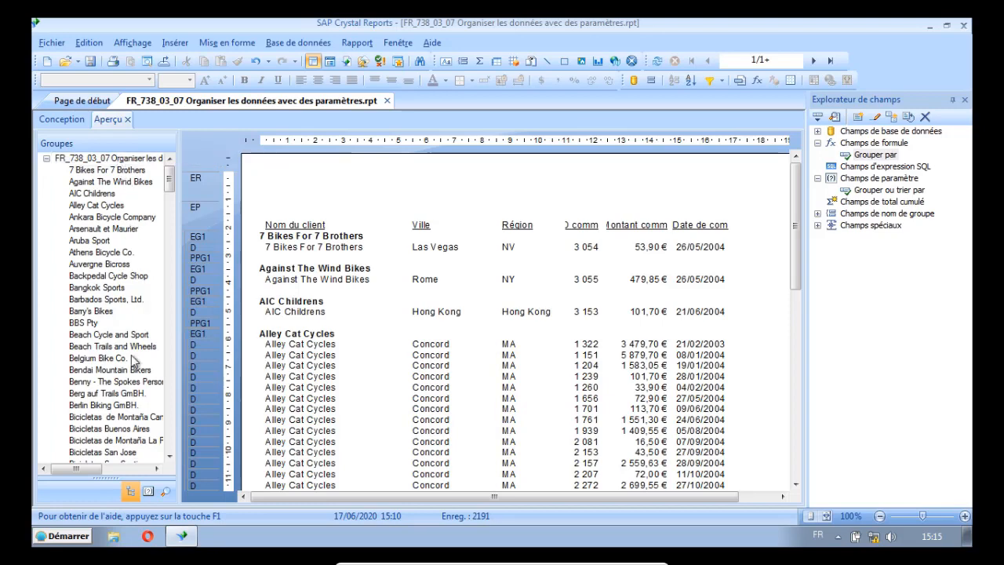
{"action": "left_click", "coordinate": [98, 385]}
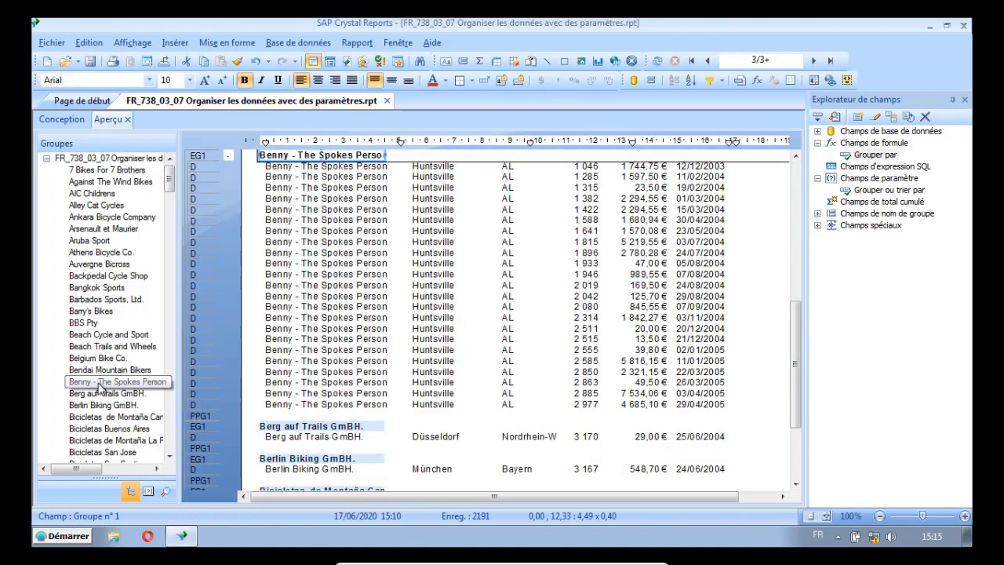
Go to the groups "Auvergne Bicross", "Bangkok Sports" and "Bendai Mountain Bikers" in the preview through the group tree
{"action": "left_click", "coordinate": [98, 265]}
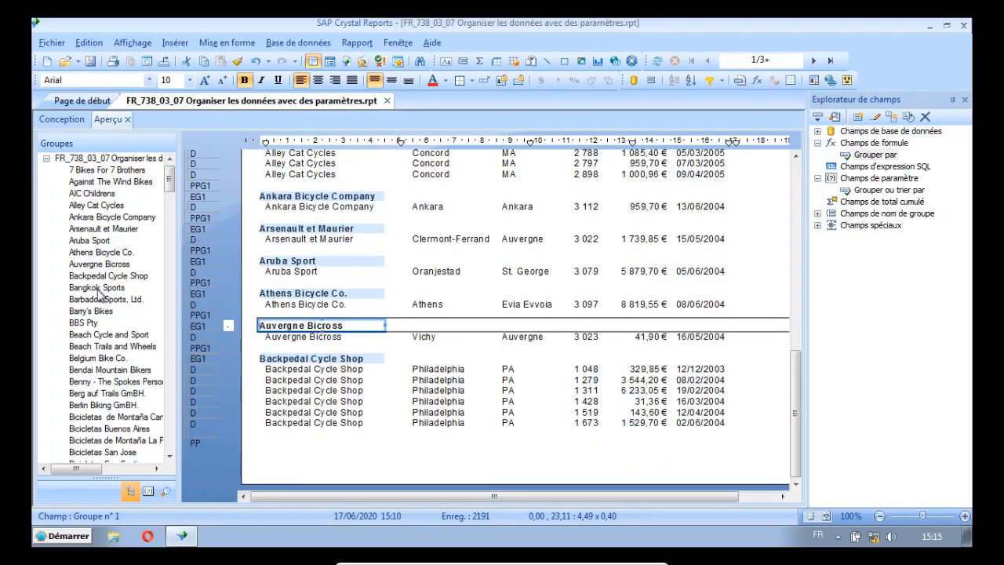
{"action": "left_click", "coordinate": [98, 288]}
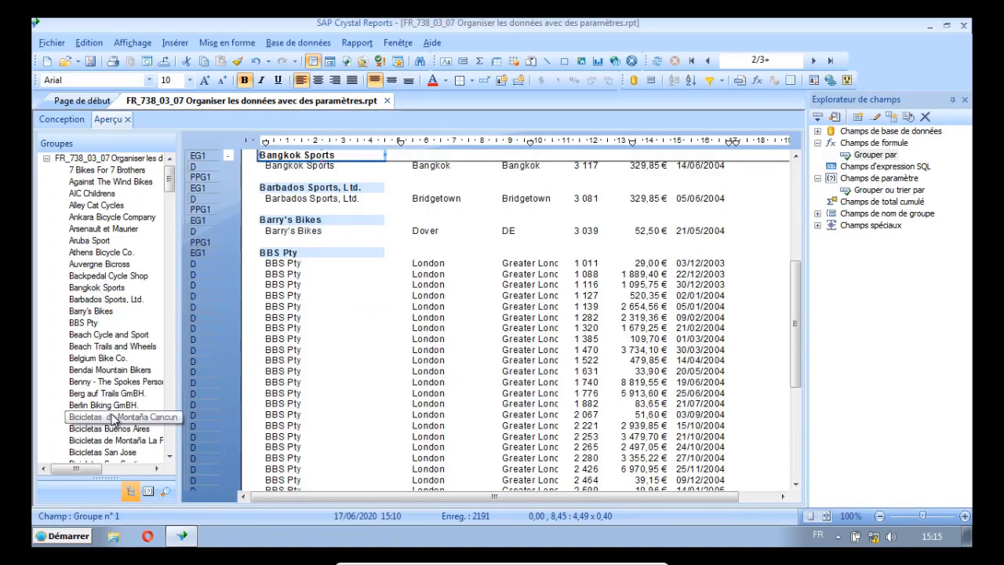
{"action": "left_click", "coordinate": [111, 369]}
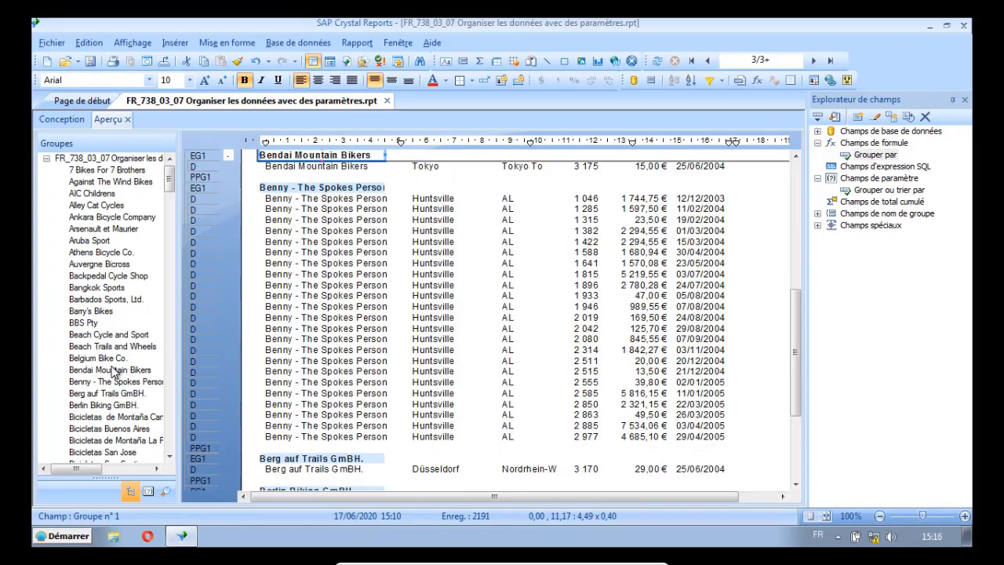
Refresh the report data with a prompt for new parameter values and choose "Date de commande" for the grouping
{"action": "left_click", "coordinate": [657, 63]}
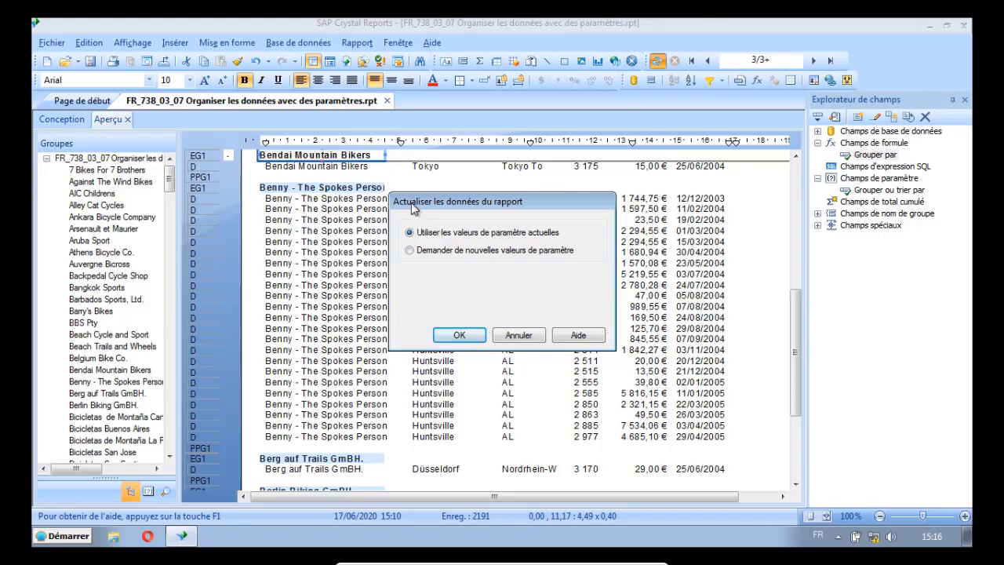
{"action": "left_click", "coordinate": [411, 256]}
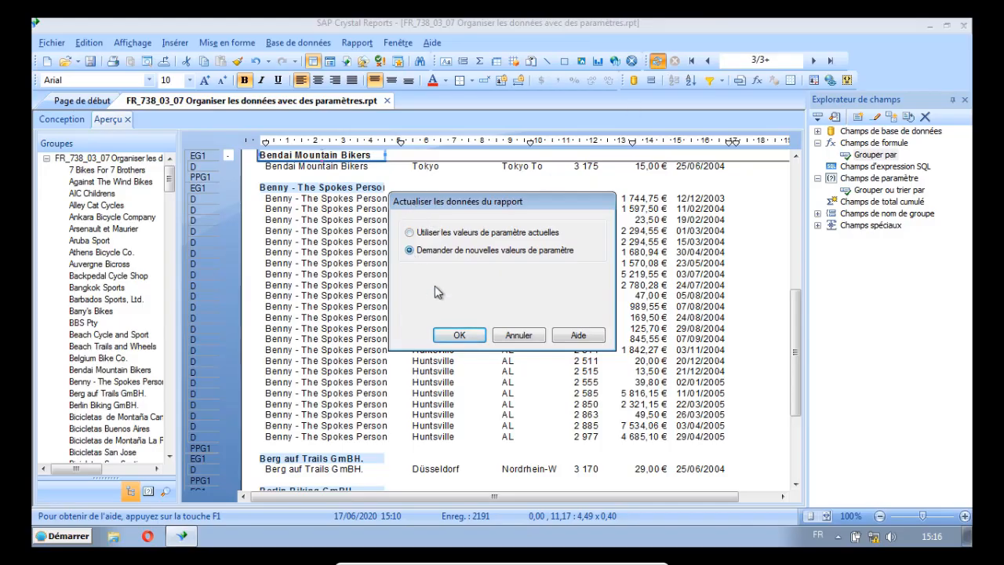
{"action": "left_click", "coordinate": [461, 338]}
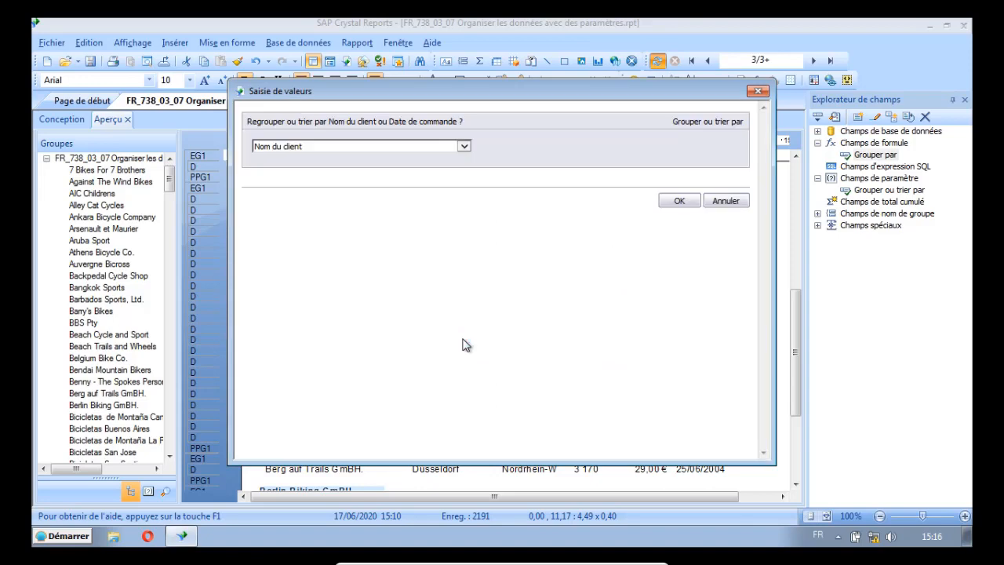
{"action": "left_click", "coordinate": [463, 146]}
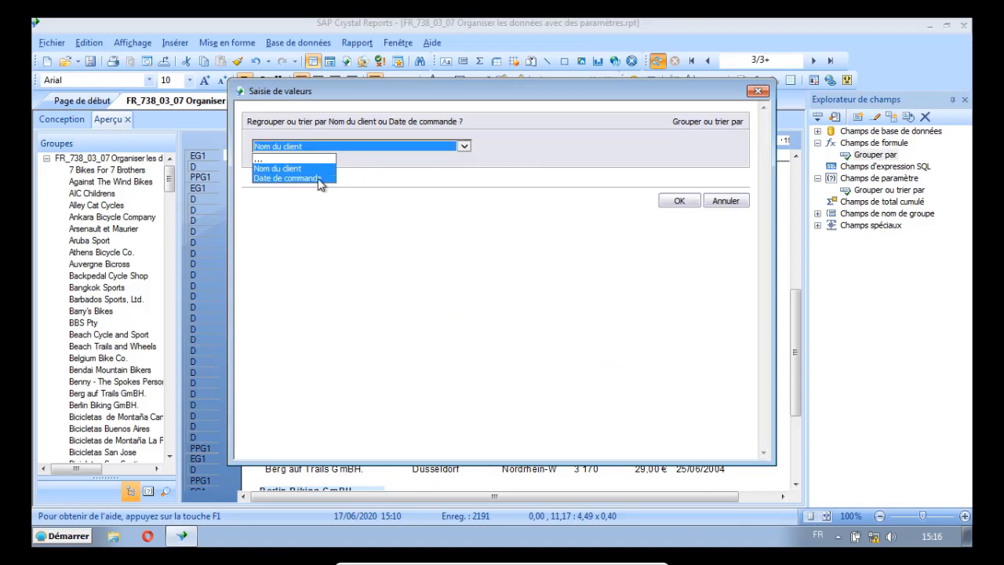
{"action": "left_click", "coordinate": [317, 179]}
{"action": "left_click", "coordinate": [676, 202]}
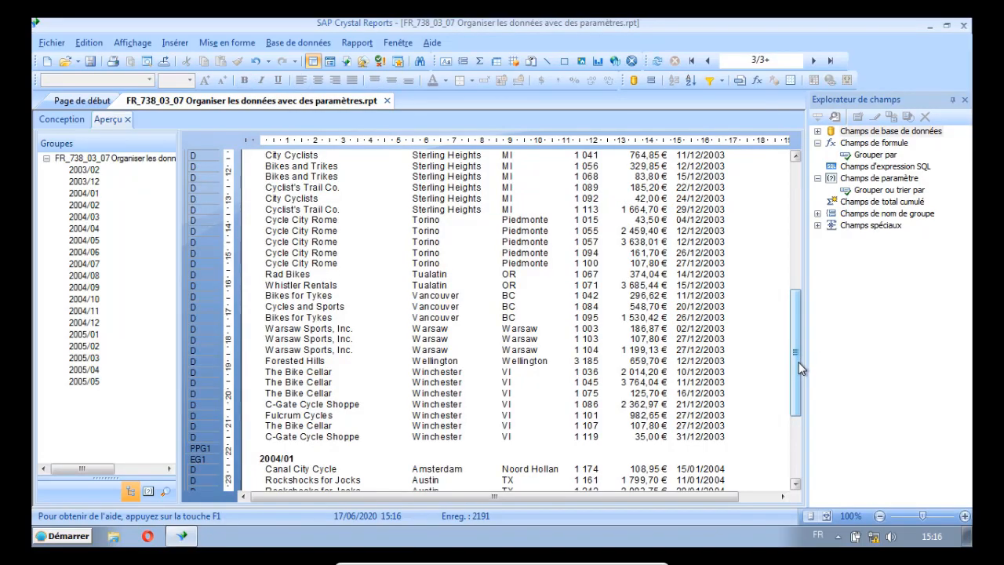
Examine the date-grouped preview from the top of the page, including the group "2003/02"
{"action": "left_click_drag", "start_coordinate": [797, 366], "coordinate": [799, 225]}
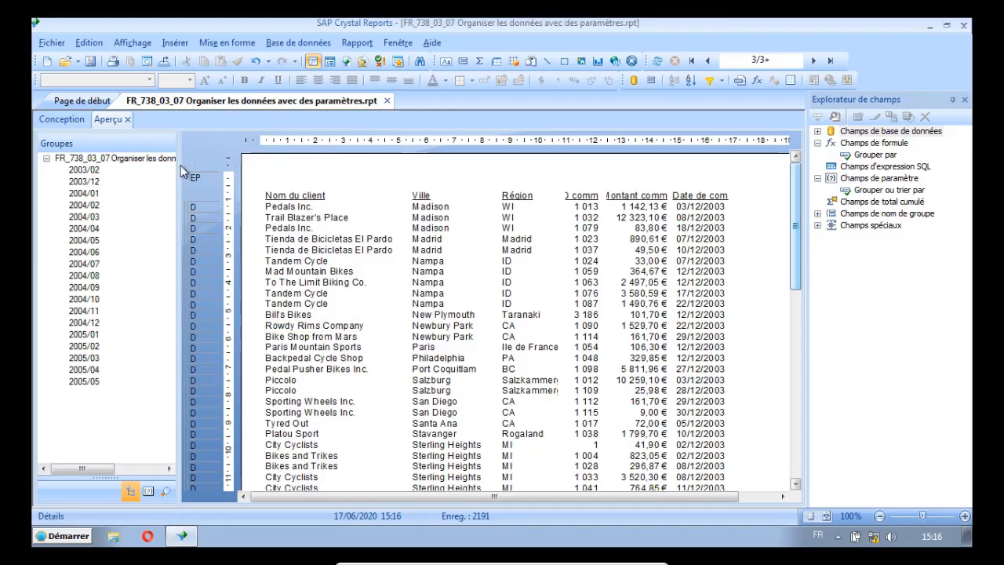
{"action": "left_click", "coordinate": [82, 170]}
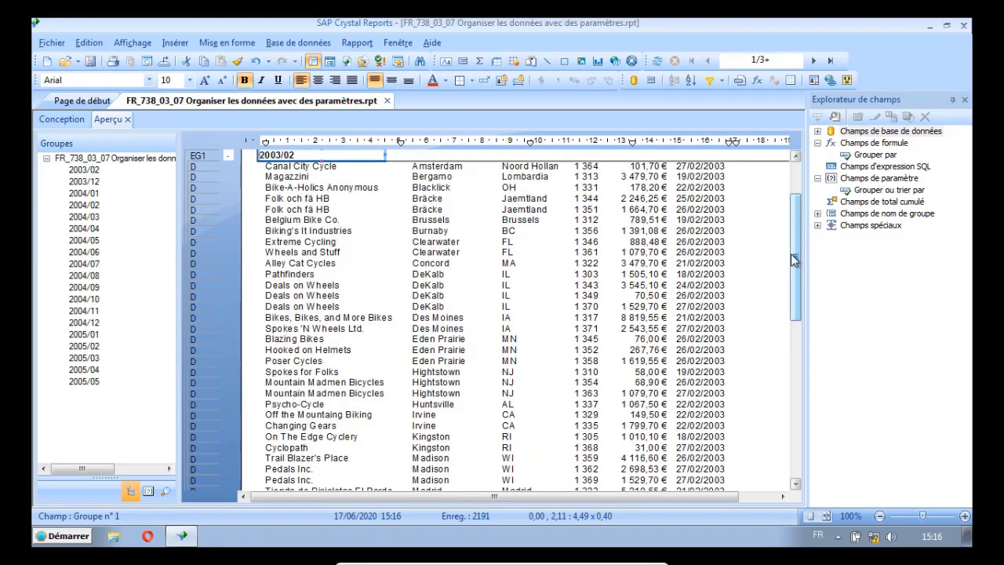
{"action": "scroll", "coordinate": [796, 264], "scroll_direction": "up", "scroll_amount": 2}
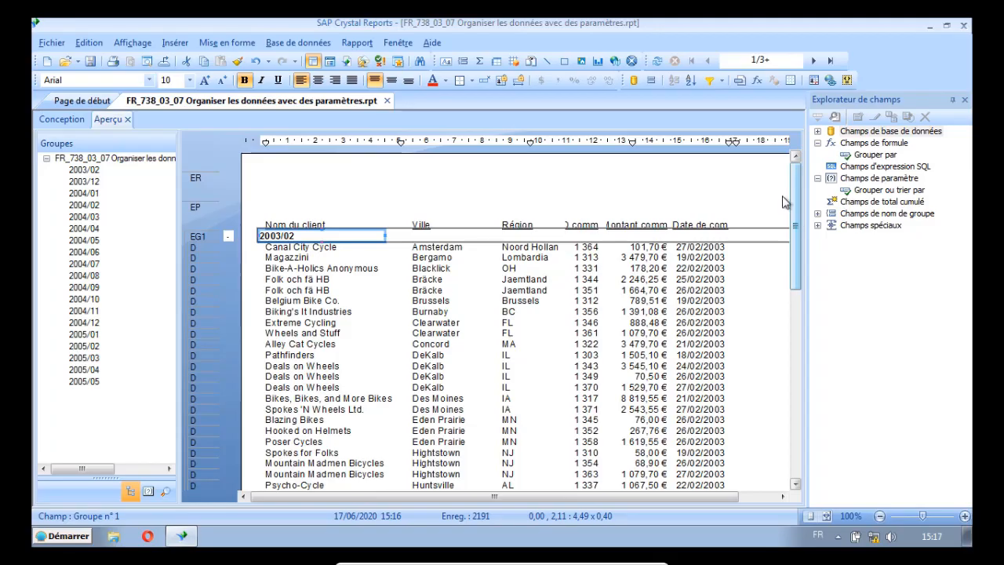
{"action": "left_click", "coordinate": [357, 44]}
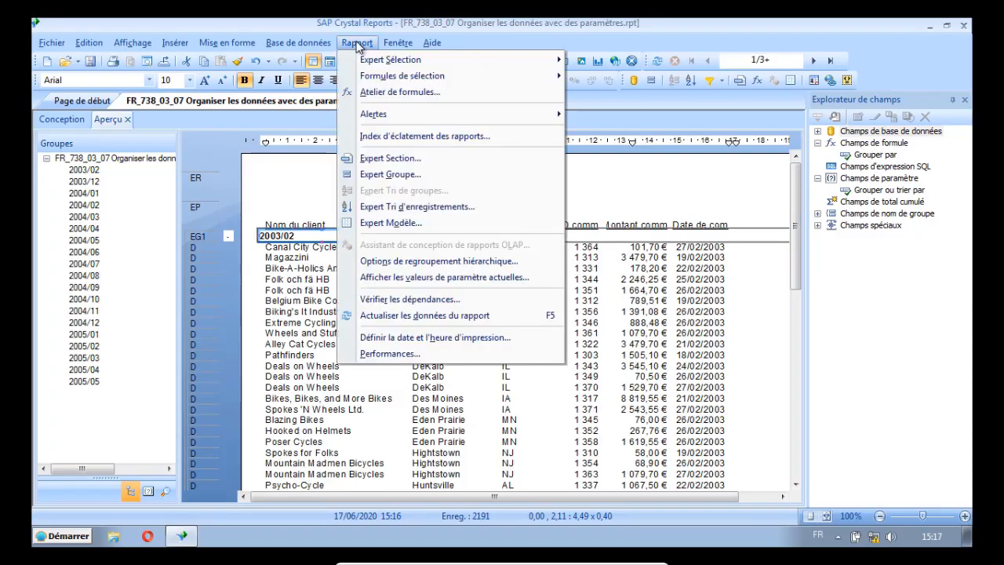
{"action": "left_click", "coordinate": [398, 176]}
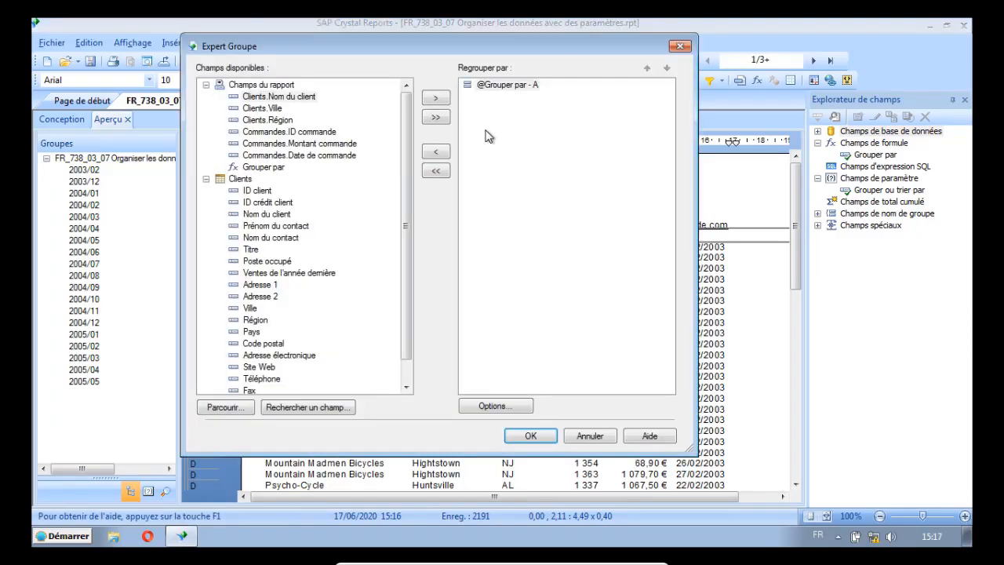
{"action": "left_click", "coordinate": [519, 86]}
{"action": "left_click", "coordinate": [436, 151]}
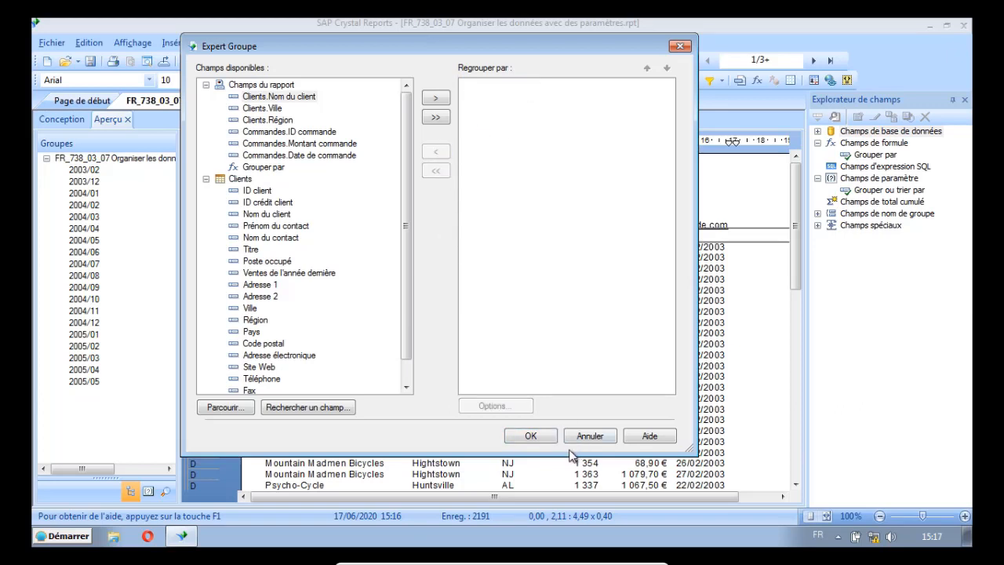
{"action": "left_click", "coordinate": [531, 437]}
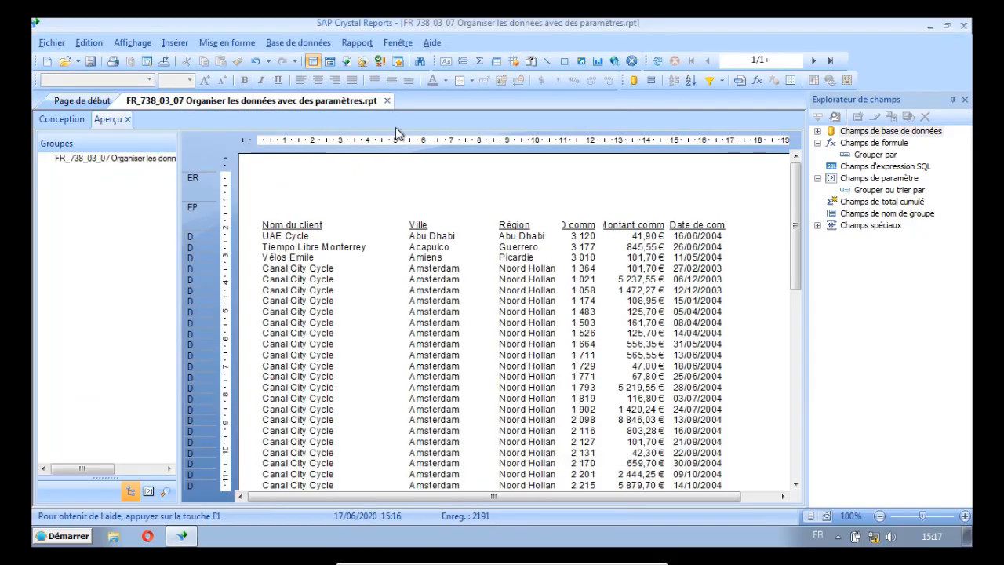
Remove the sort fields Clients.Ville and Commandes.Date de commande in Expert Tri d'enregistrements
{"action": "left_click", "coordinate": [357, 44]}
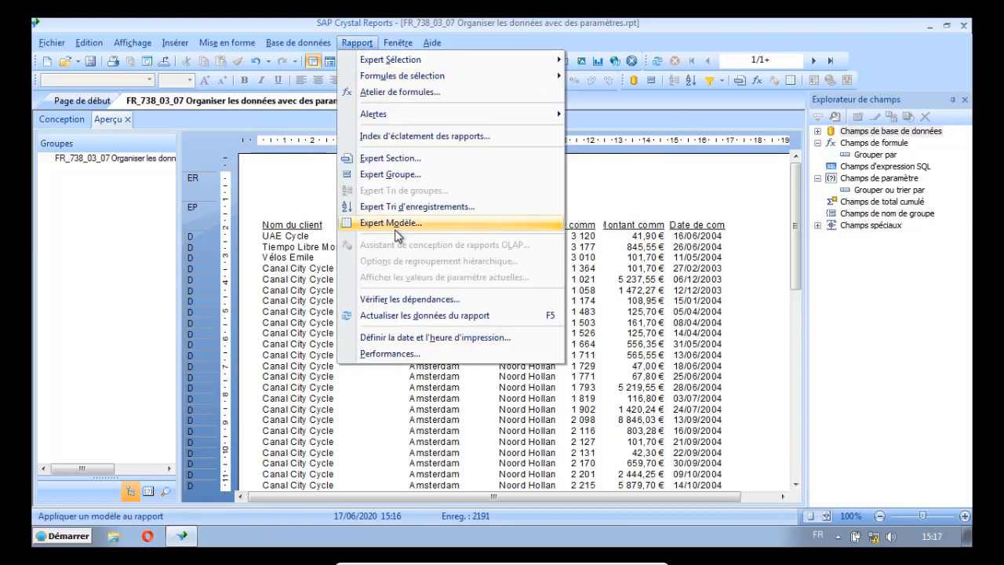
{"action": "left_click", "coordinate": [378, 207]}
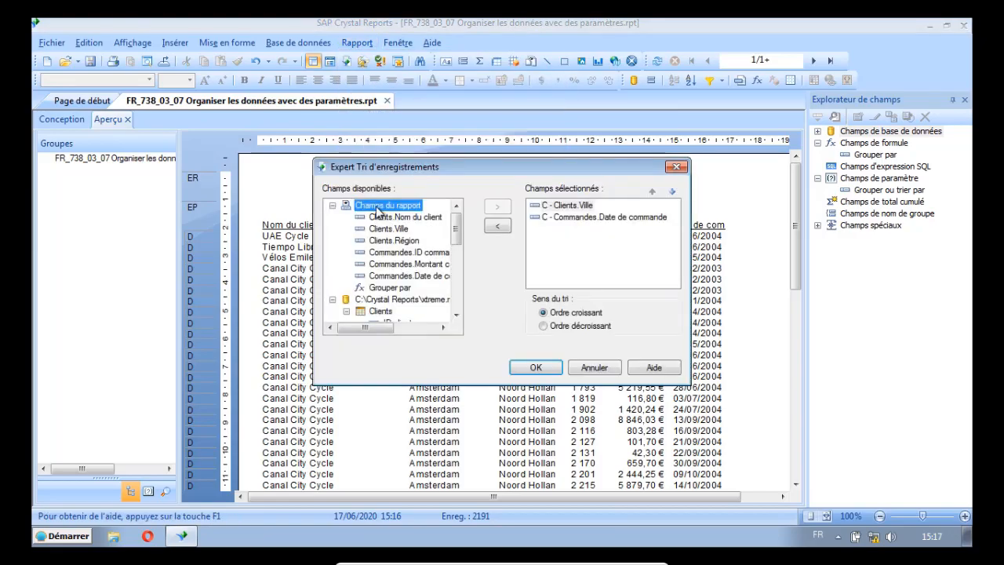
{"action": "left_click", "coordinate": [569, 206]}
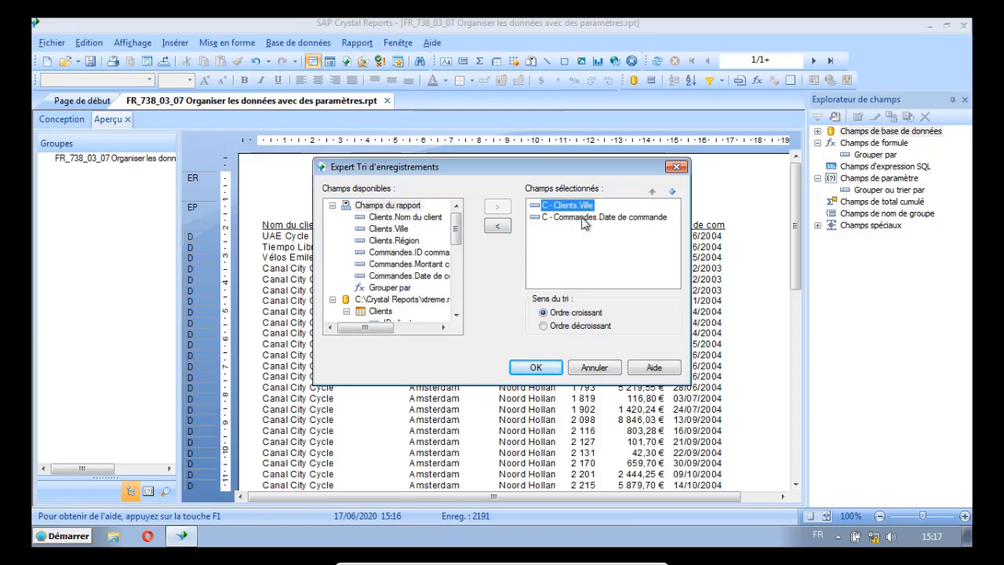
{"action": "left_click", "coordinate": [497, 226]}
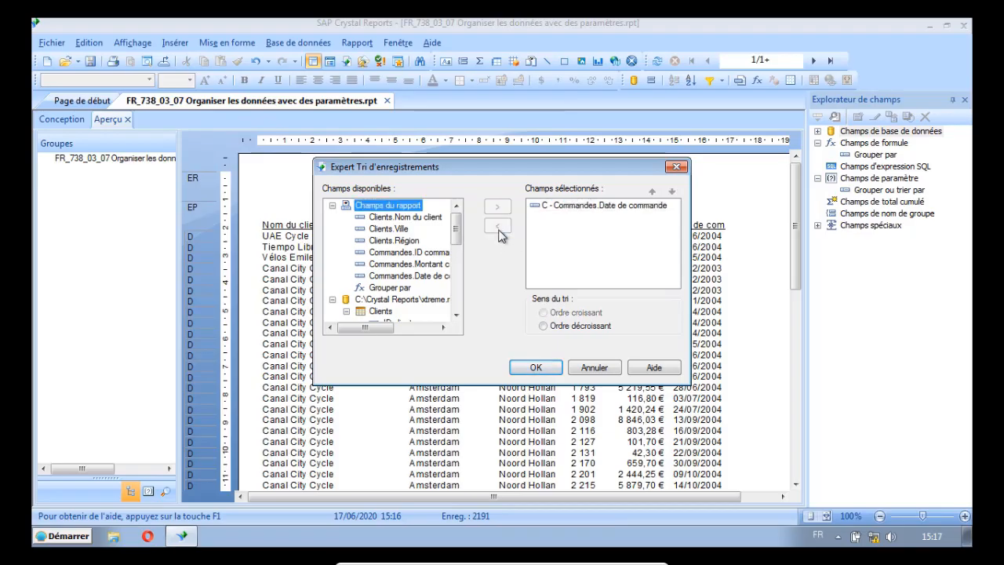
{"action": "left_click", "coordinate": [580, 206]}
{"action": "left_click", "coordinate": [497, 227]}
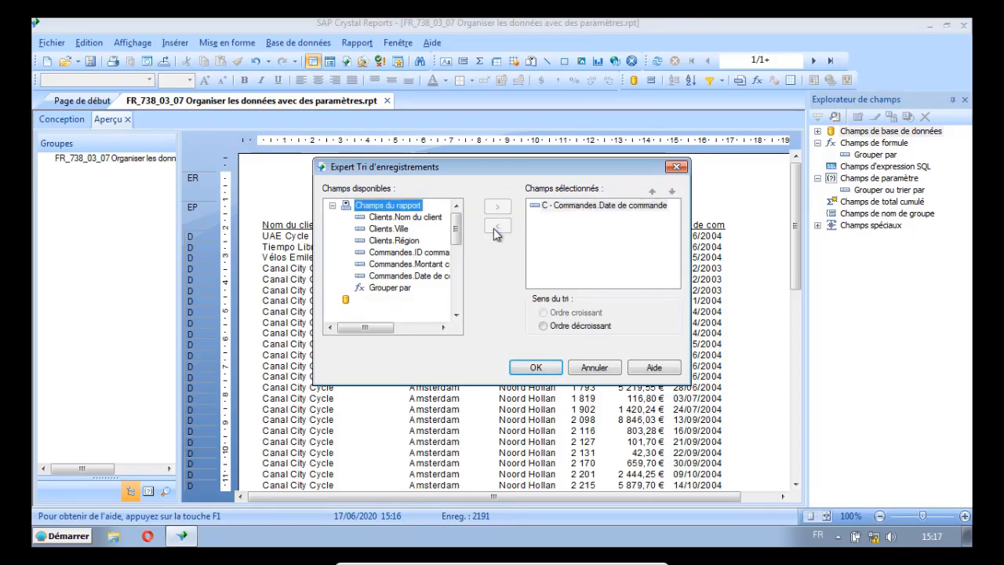
Add the "Grouper par" formula as the sort field in ascending order and confirm the record sort
{"action": "left_click", "coordinate": [403, 289]}
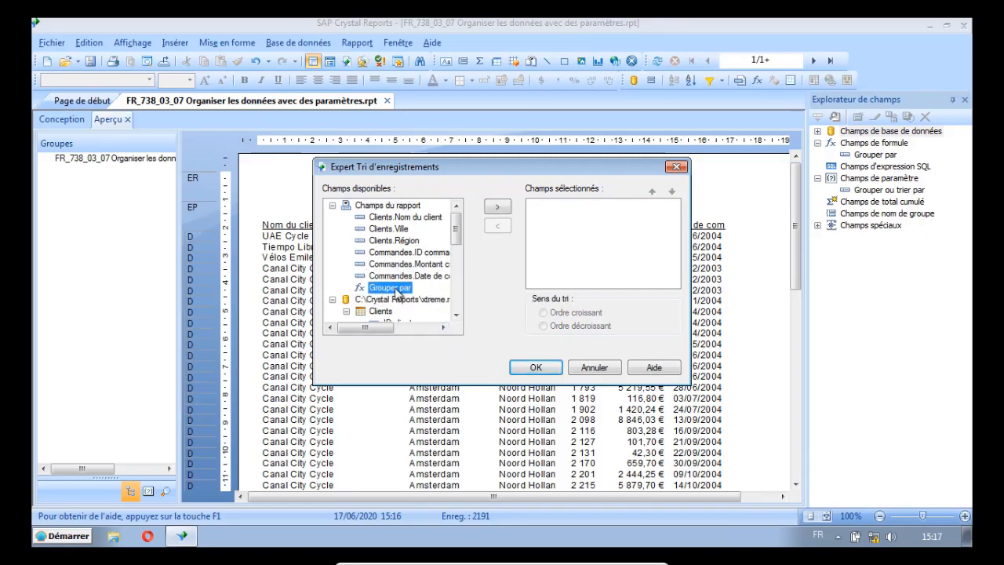
{"action": "left_click", "coordinate": [497, 206]}
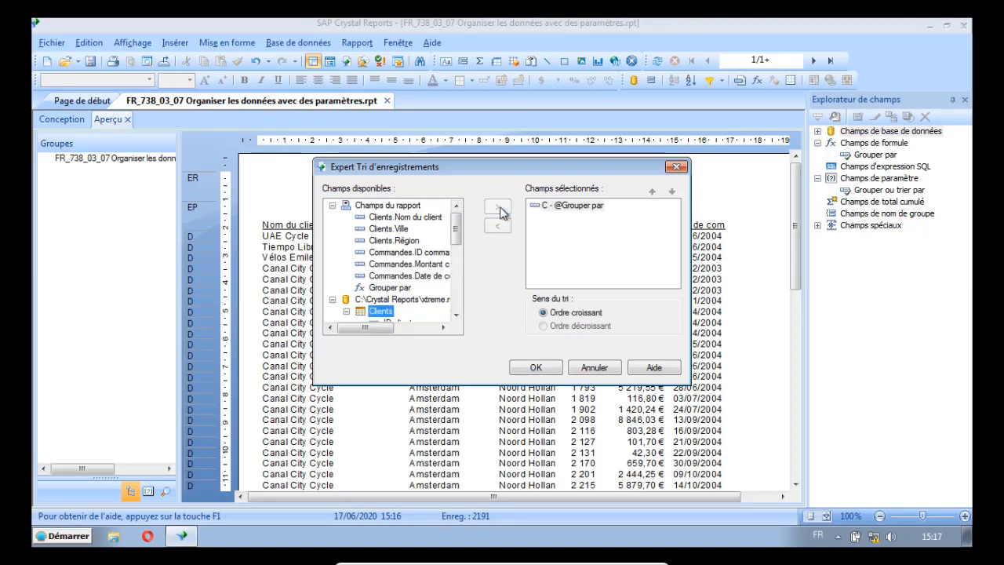
{"action": "left_click", "coordinate": [535, 367]}
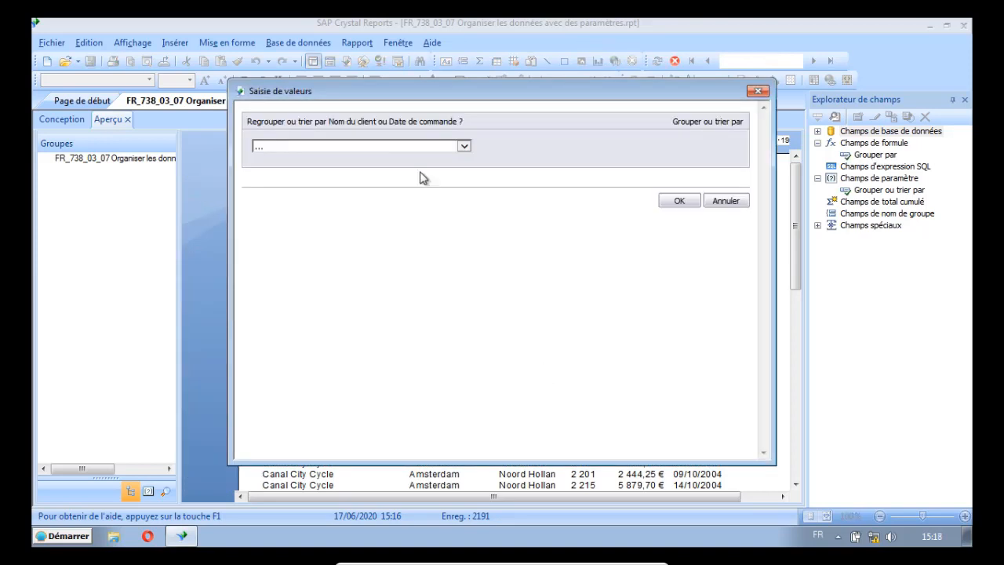
Answer the "Grouper ou trier par" parameter prompt with "Nom du client" and confirm
{"action": "left_click", "coordinate": [463, 147]}
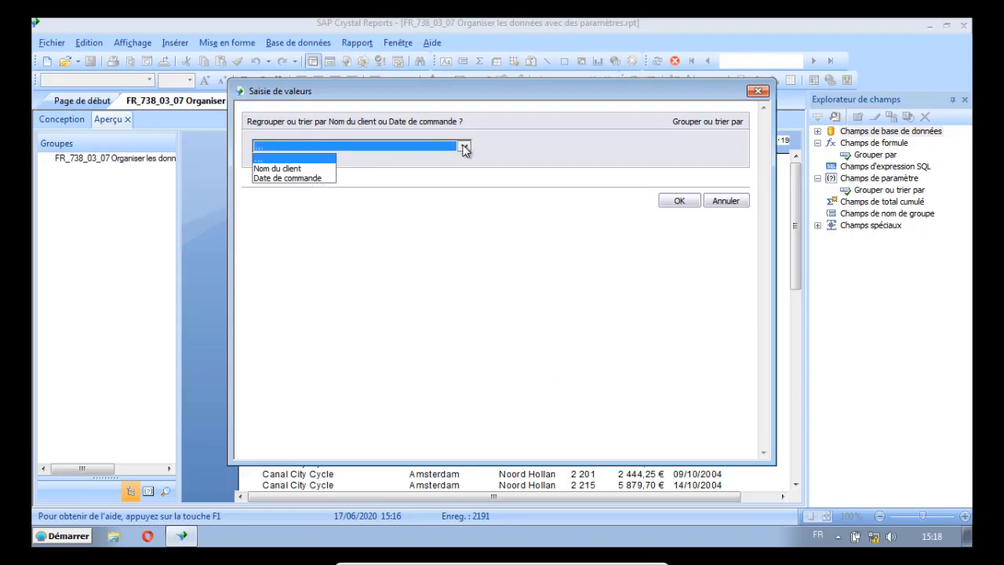
{"action": "left_click", "coordinate": [304, 168]}
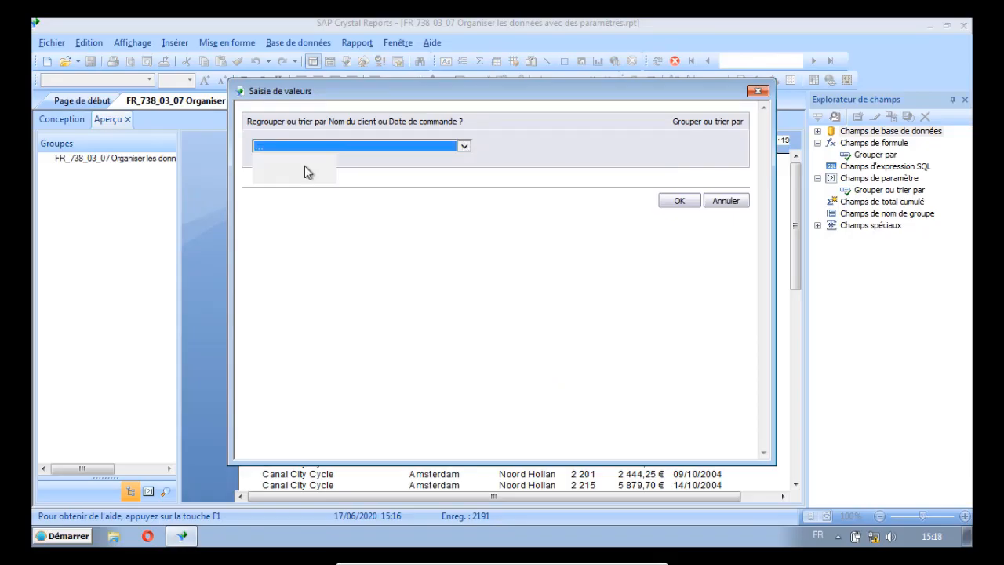
{"action": "left_click", "coordinate": [679, 201]}
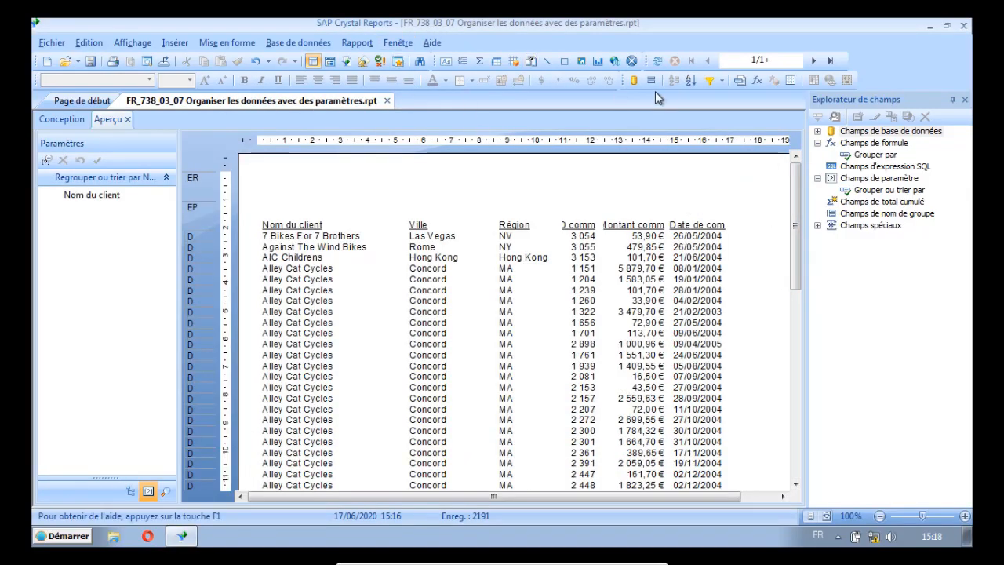
Refresh the sorted report with a prompt for new parameter values and choose "Date de commande"
{"action": "left_click", "coordinate": [656, 62]}
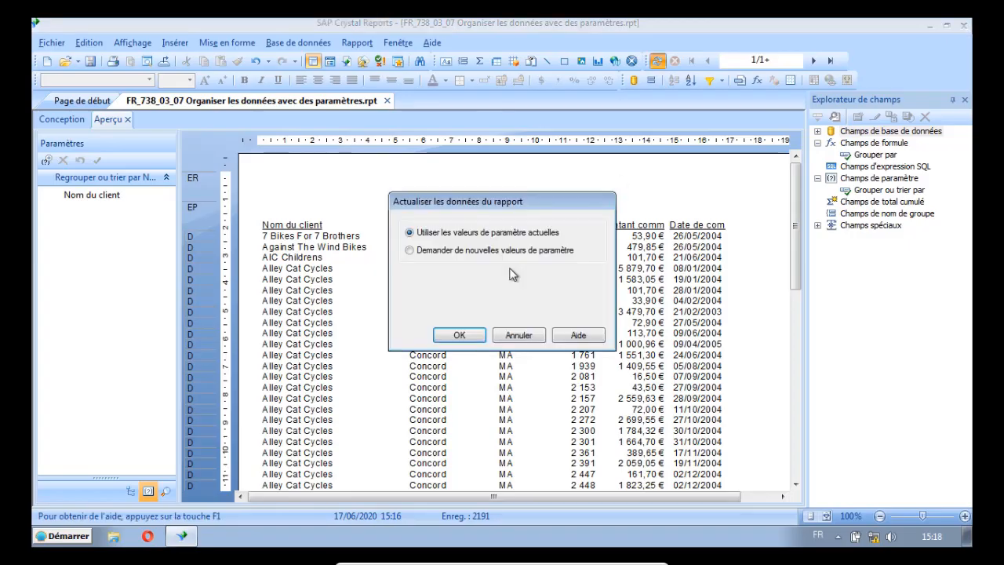
{"action": "left_click", "coordinate": [482, 254]}
{"action": "left_click", "coordinate": [470, 336]}
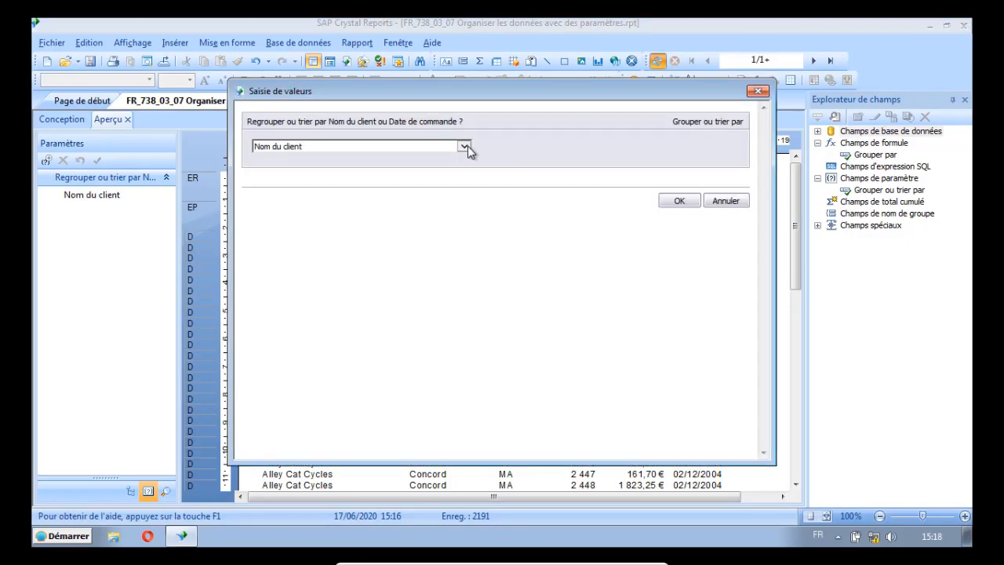
{"action": "left_click", "coordinate": [466, 146]}
{"action": "left_click", "coordinate": [313, 179]}
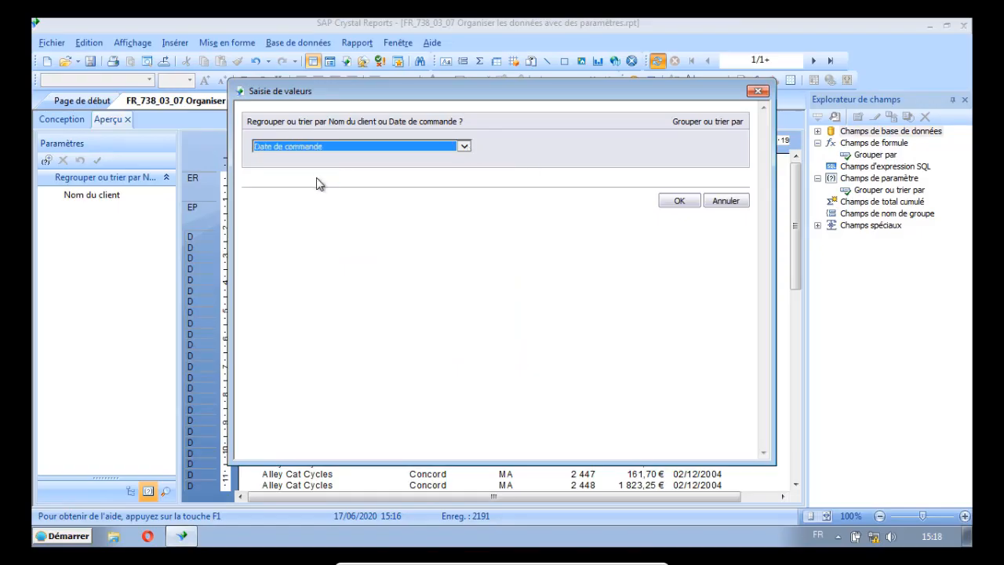
{"action": "left_click", "coordinate": [668, 201]}
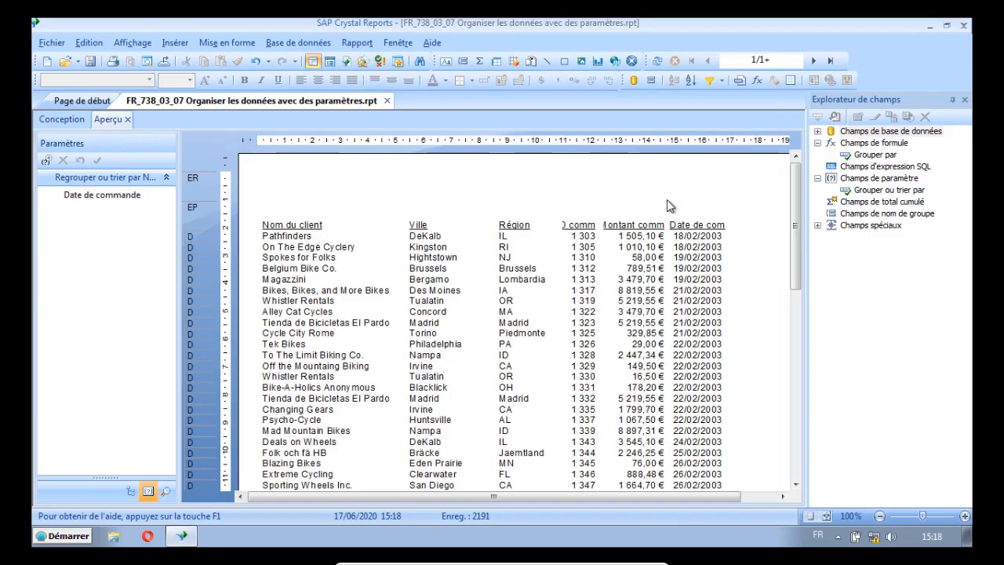
Rename the formula field "Grouper par" as "Grouper ou trier par" and save the report
{"action": "left_click", "coordinate": [875, 155]}
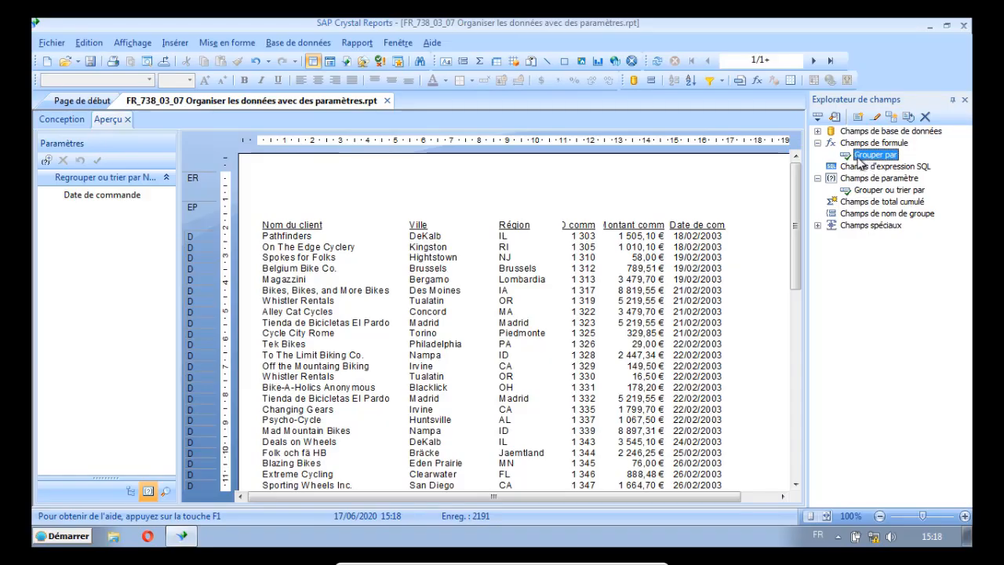
{"action": "right_click", "coordinate": [862, 161]}
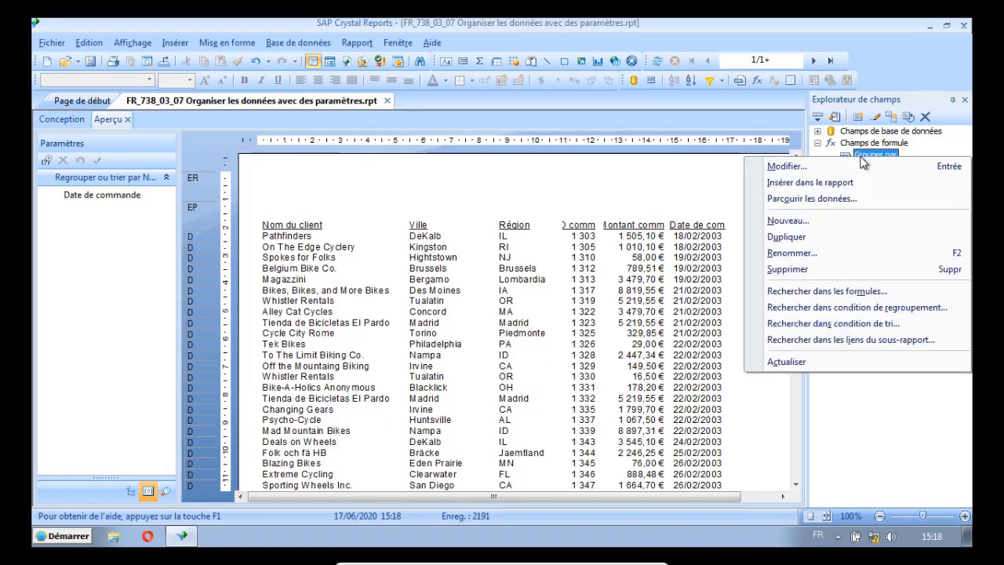
{"action": "left_click", "coordinate": [791, 253]}
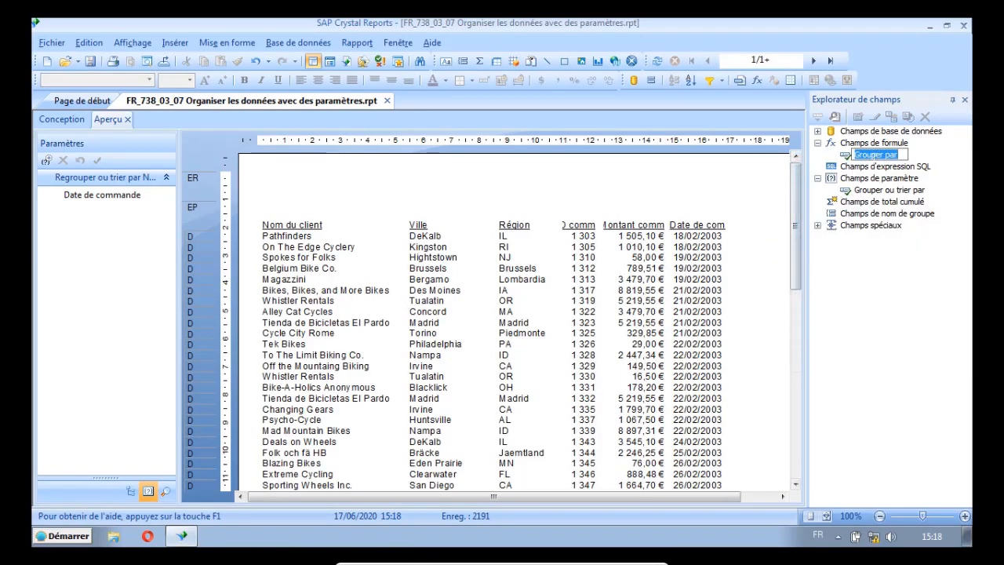
{"action": "left_click", "coordinate": [884, 155]}
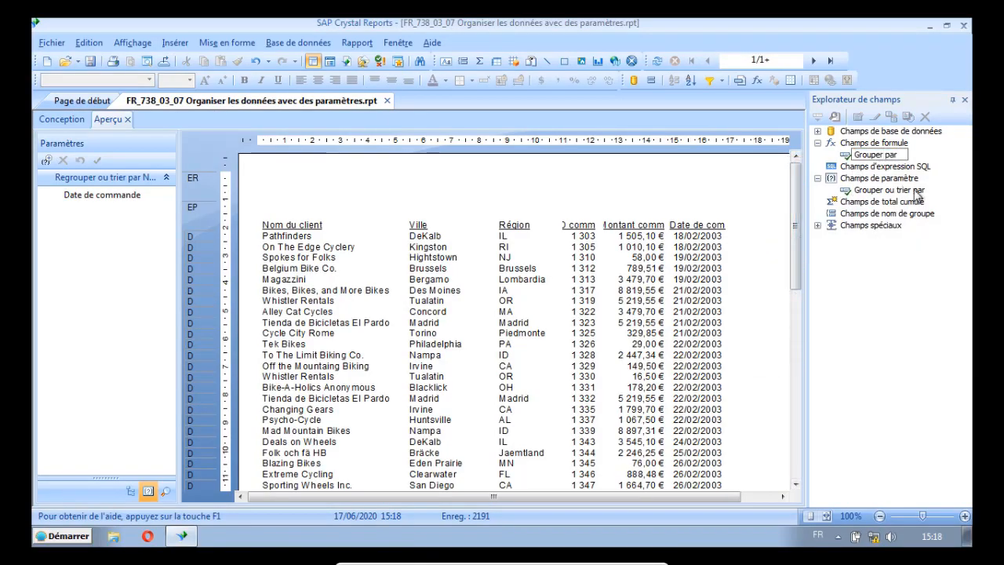
{"action": "type", "text": "ou trier"}
{"action": "key", "text": "Return"}
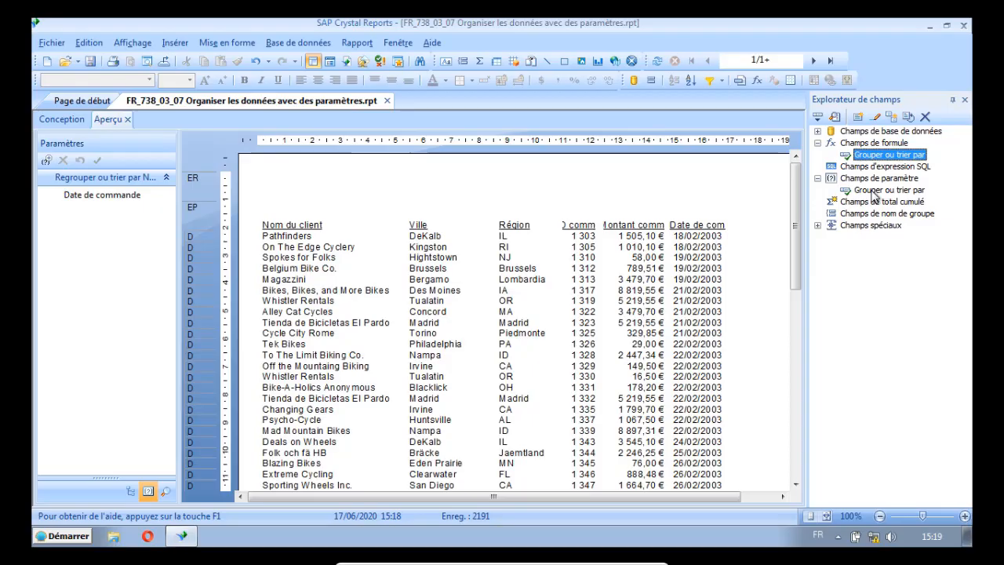
{"action": "left_click", "coordinate": [90, 62]}
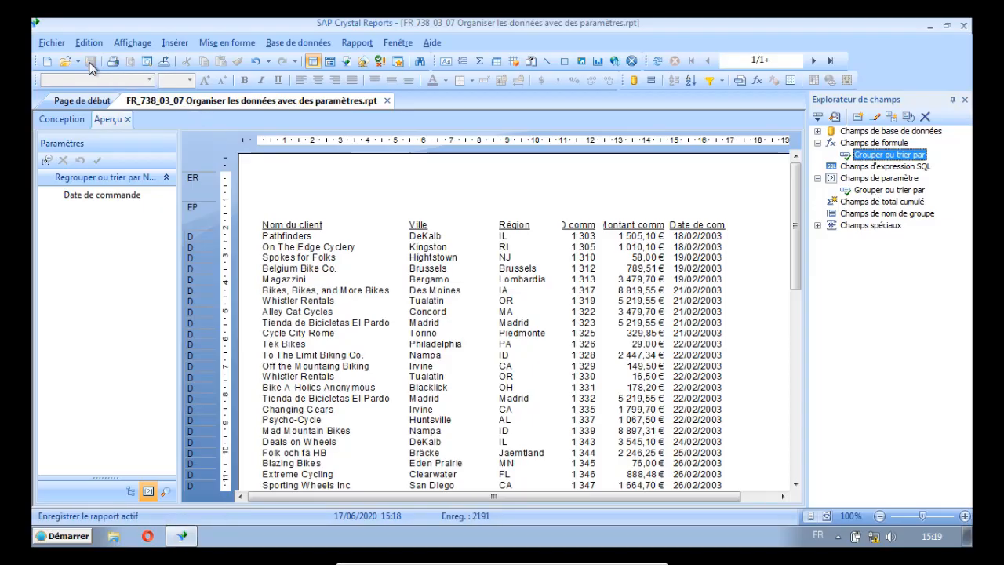